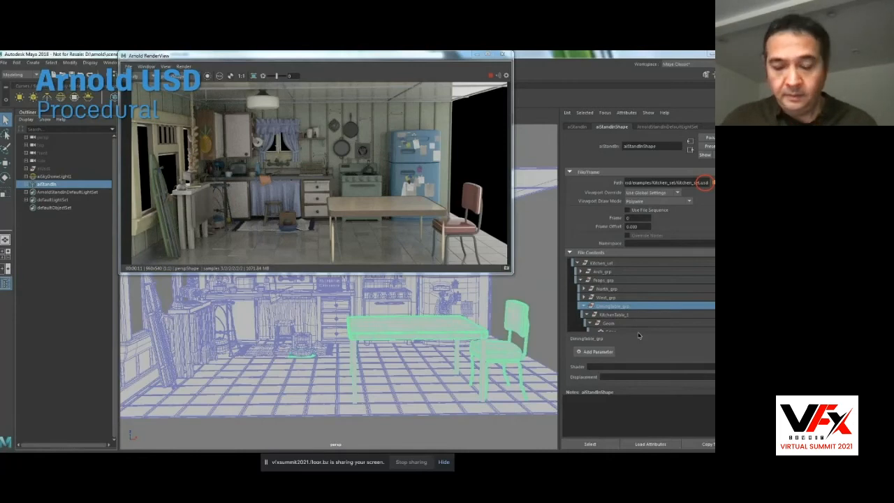
pyautogui.press('Right')
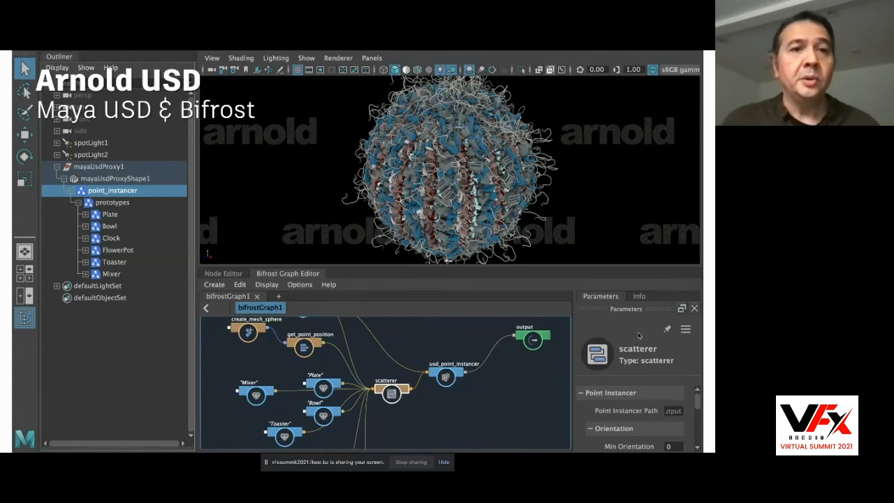
pyautogui.press('Right')
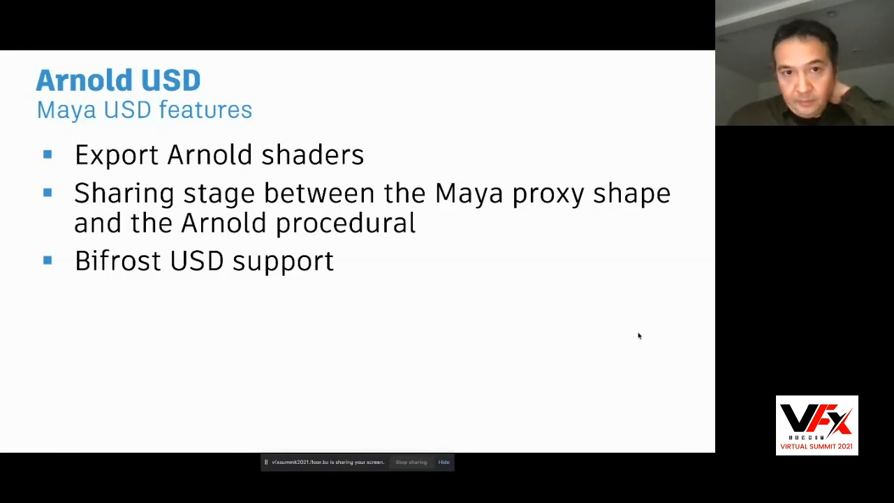
pyautogui.press('Right')
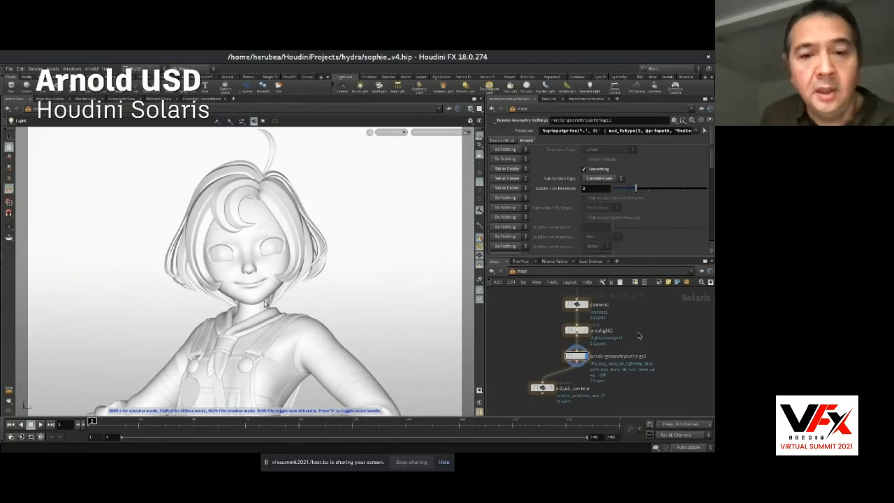
pyautogui.press('Right')
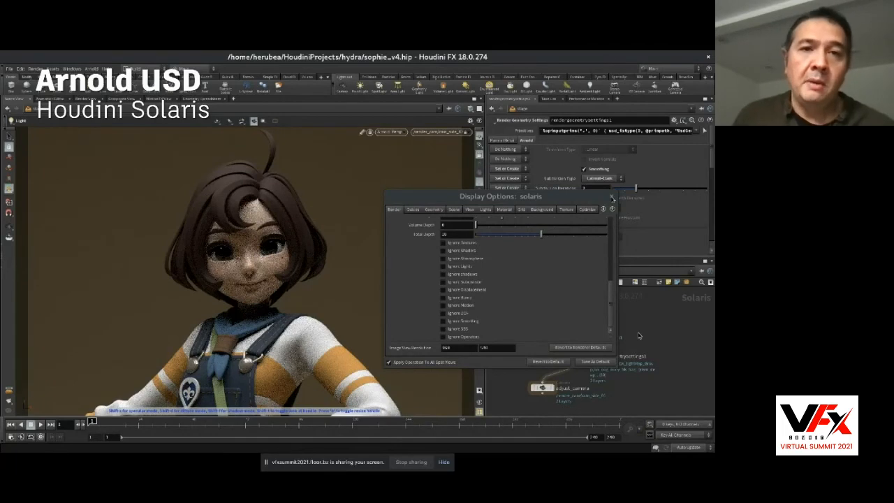
pyautogui.press('Right')
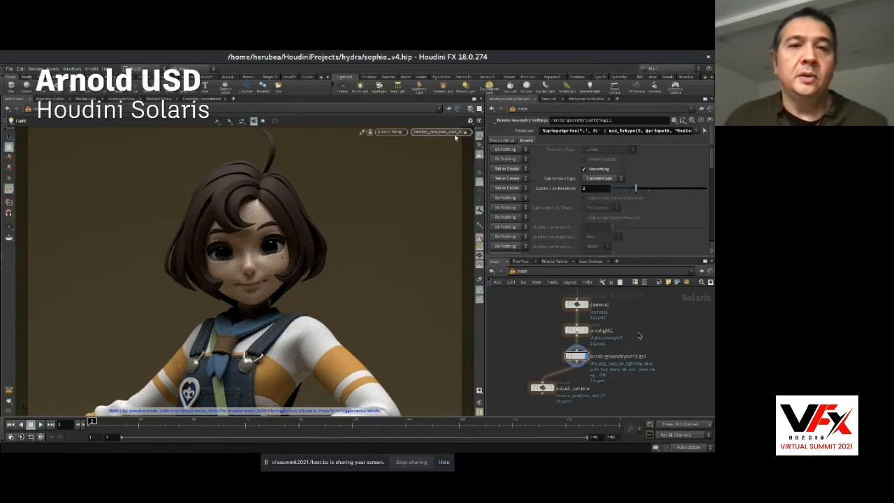
pyautogui.press('Right')
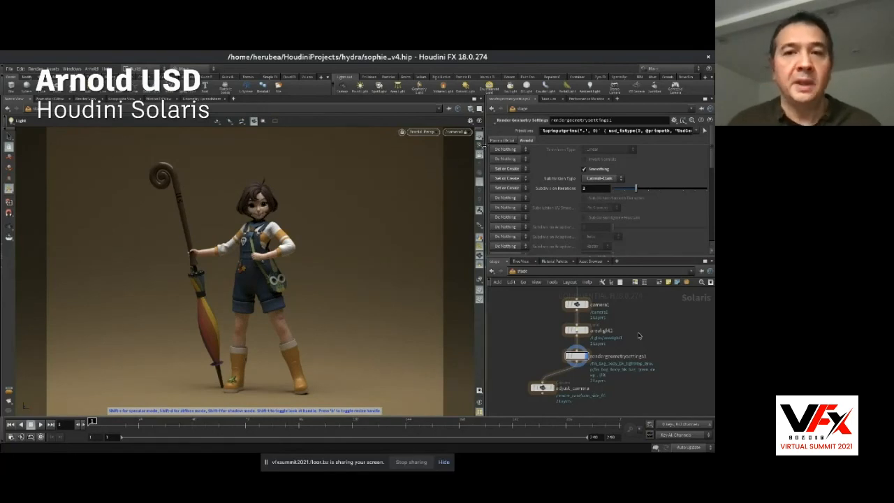
# Reframe the view through camera1 onto the character's head and upper body.
pyautogui.click(463, 133)
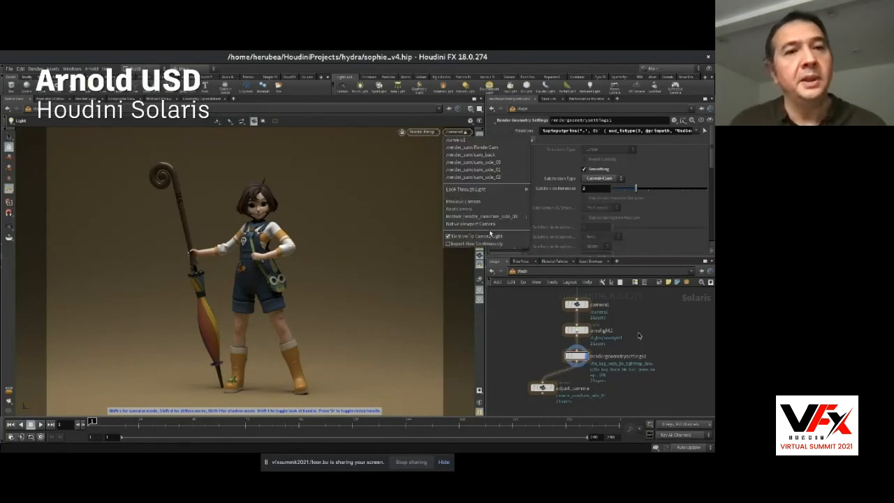
pyautogui.click(357, 221)
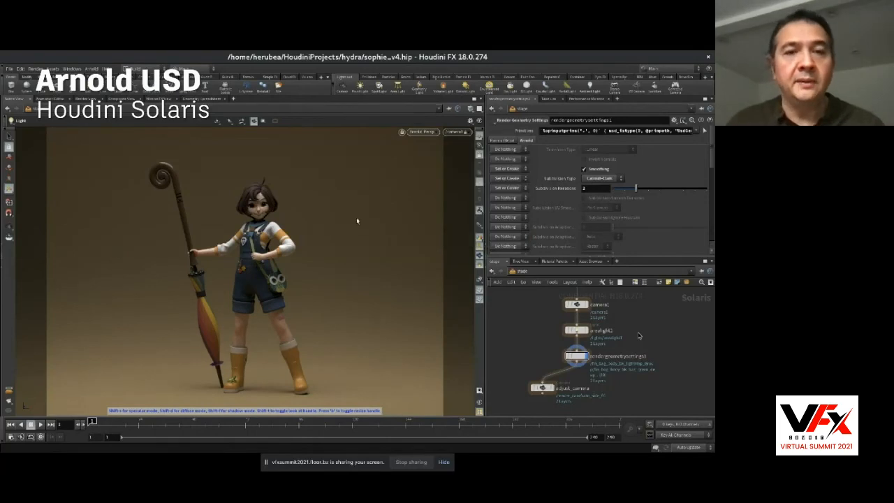
pyautogui.keyDown('alt'); pyautogui.moveTo(252, 237); pyautogui.dragTo(272, 241); pyautogui.keyUp('alt')
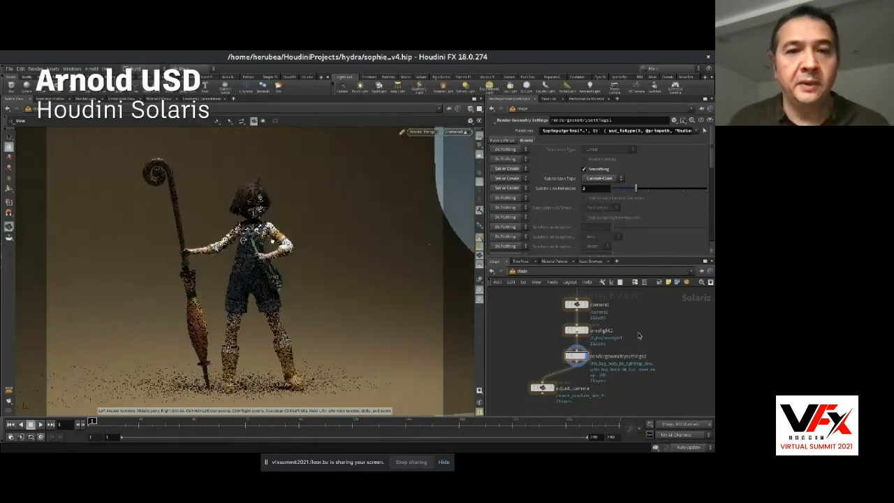
pyautogui.keyDown('alt'); pyautogui.moveTo(272, 241); pyautogui.dragTo(337, 195, button='right'); pyautogui.keyUp('alt')
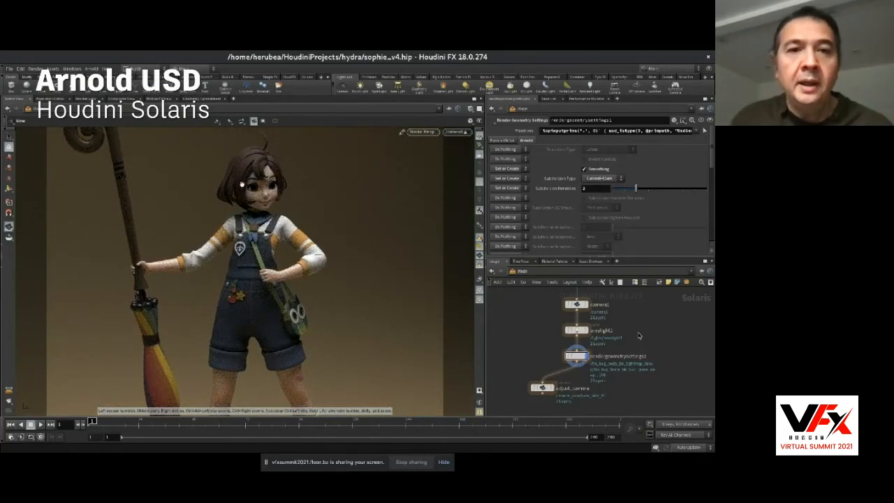
pyautogui.moveTo(255, 191); pyautogui.dragTo(325, 175, button='right')
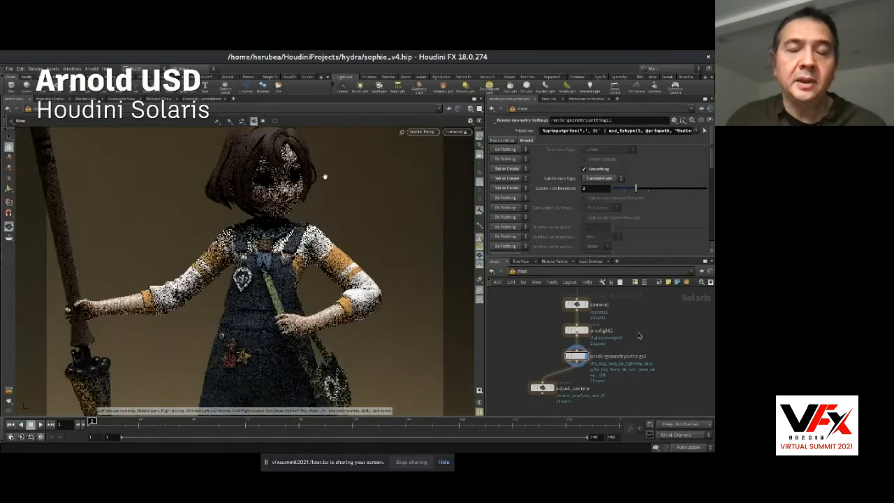
pyautogui.moveTo(275, 186); pyautogui.dragTo(273, 231, button='middle')
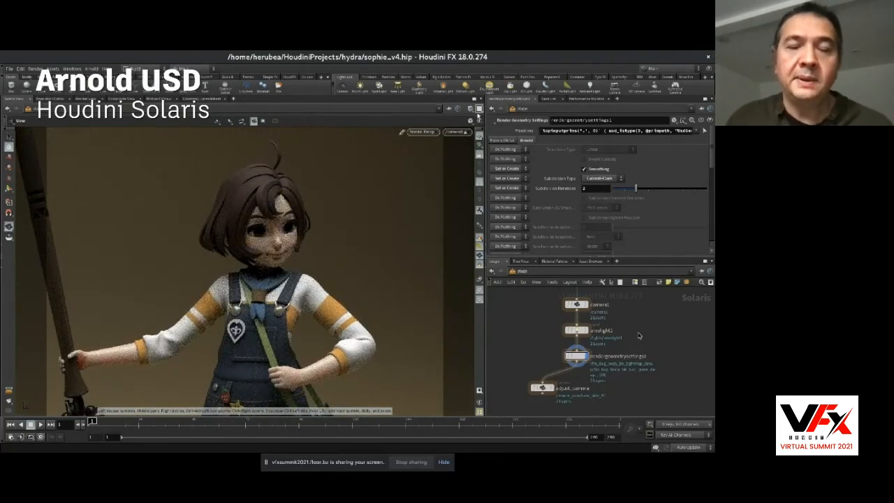
# Look through the cam_back render camera and reframe it so the character stands small and low in the frame.
pyautogui.click(468, 132)
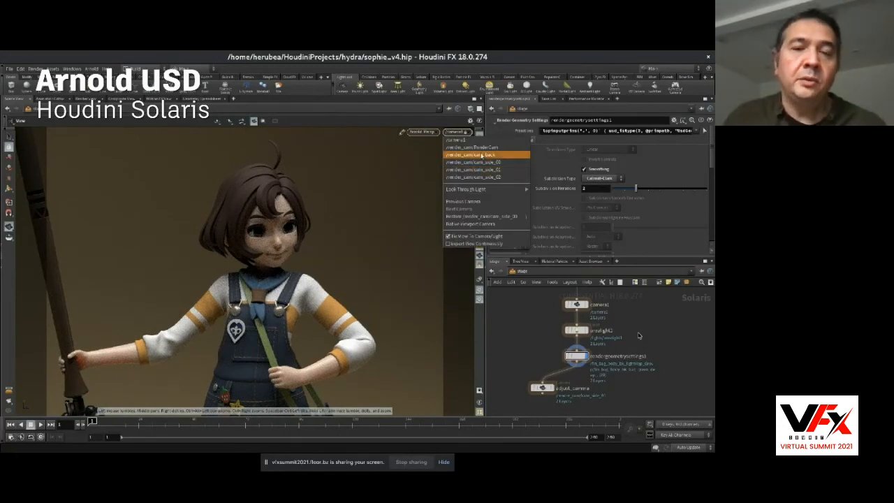
pyautogui.click(482, 155)
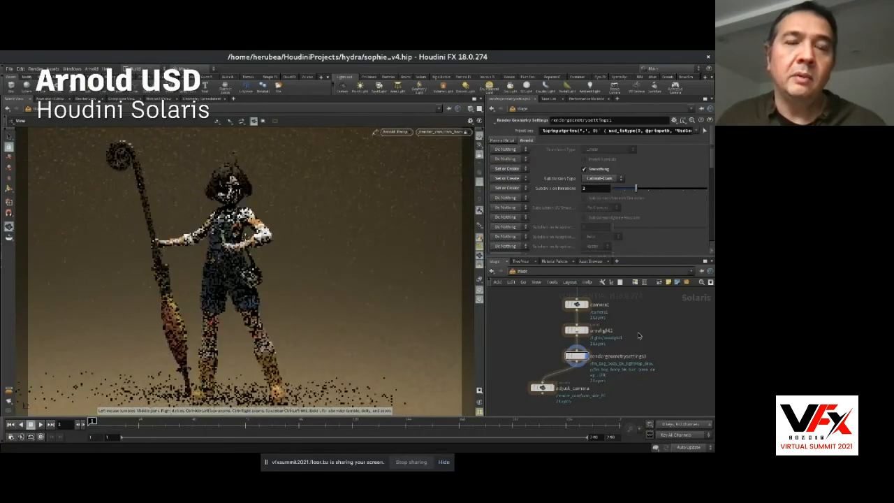
pyautogui.moveTo(274, 238); pyautogui.dragTo(294, 241)
pyautogui.moveTo(294, 241); pyautogui.dragTo(294, 261, button='right')
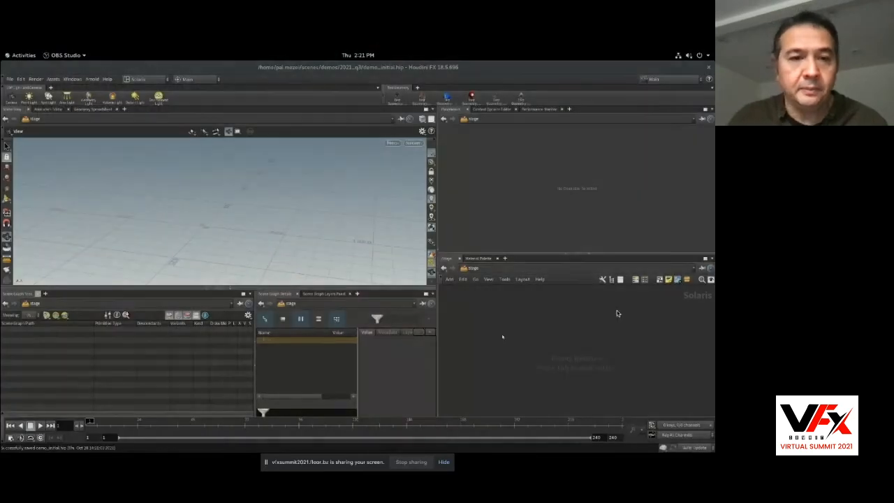
# Add a Sublayer node to the empty stage network.
pyautogui.press('Tab')
pyautogui.press('Return')
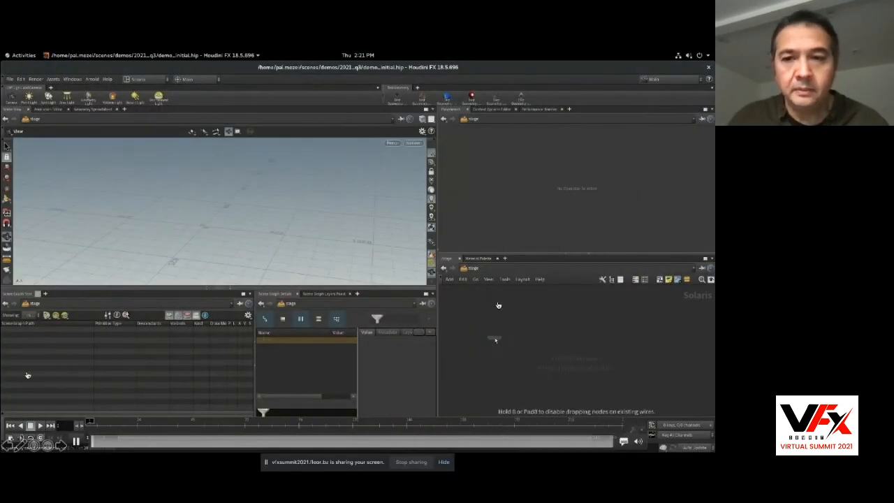
pyautogui.click(491, 323)
# Set the Sublayer node's file to $HIP/data/Kitchen_set/Kitchen_set.usd.
pyautogui.scroll(-2, 521, 234)
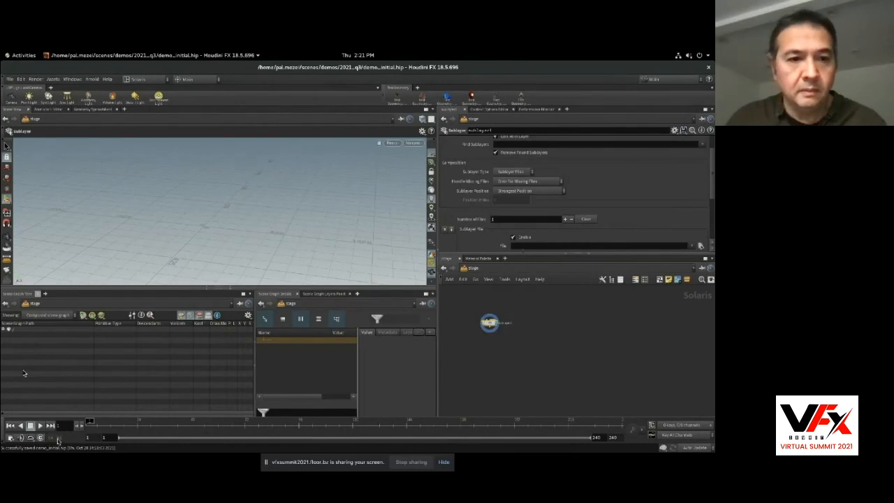
pyautogui.scroll(-2, 523, 248)
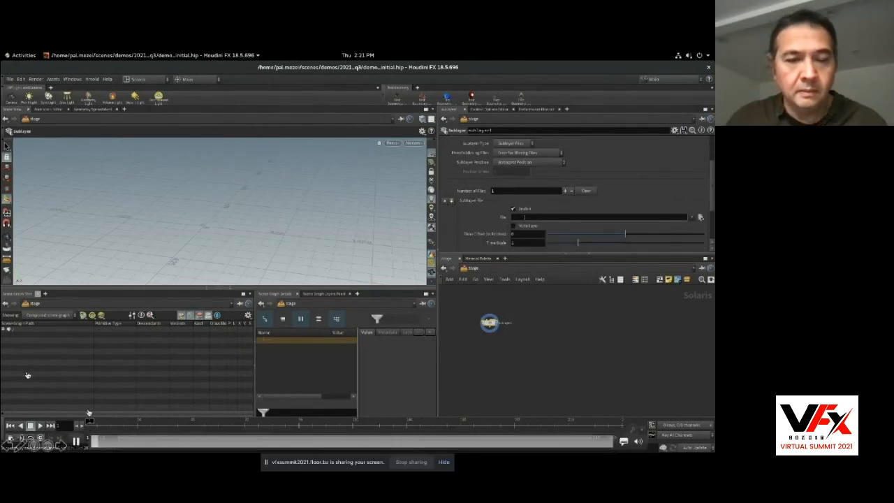
pyautogui.write('$HIP/pixarKitchen/Kitchen_set/Kitchen_set.u')
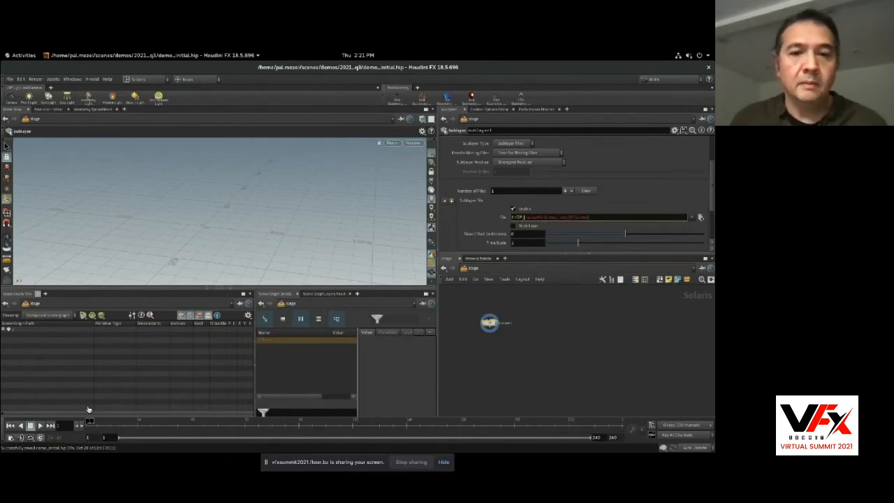
pyautogui.write('sd')
pyautogui.press('Return')
# Switch the viewport renderer to Arnold and frame the whole kitchen set.
pyautogui.keyDown('alt'); pyautogui.moveTo(279, 210); pyautogui.dragTo(308, 210, button='right'); pyautogui.keyUp('alt')
pyautogui.keyDown('alt'); pyautogui.moveTo(308, 209); pyautogui.dragTo(334, 160, button='middle'); pyautogui.keyUp('alt')
pyautogui.click(392, 143)
pyautogui.click(406, 196)
pyautogui.keyDown('alt'); pyautogui.moveTo(244, 192); pyautogui.dragTo(275, 202); pyautogui.keyUp('alt')
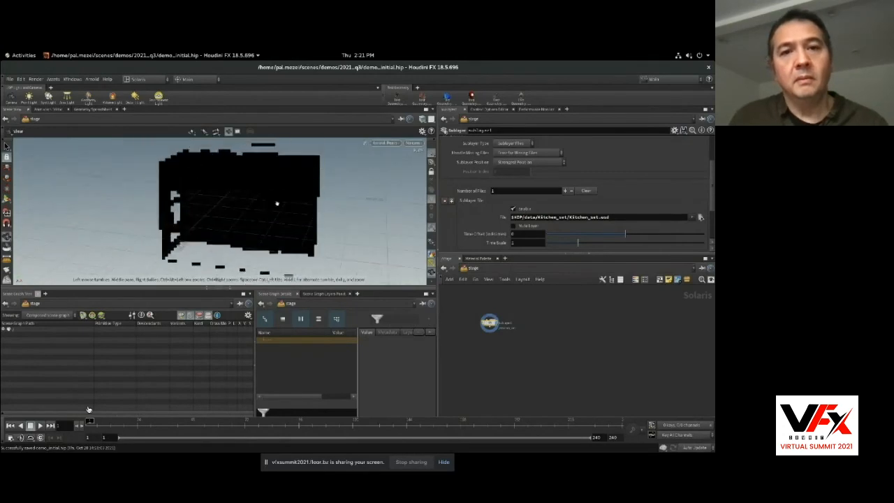
# Add a Transform node after the Sublayer and set the kitchen set's X rotation to -90.
pyautogui.press('Tab')
pyautogui.write('mer')
pyautogui.press('Return')
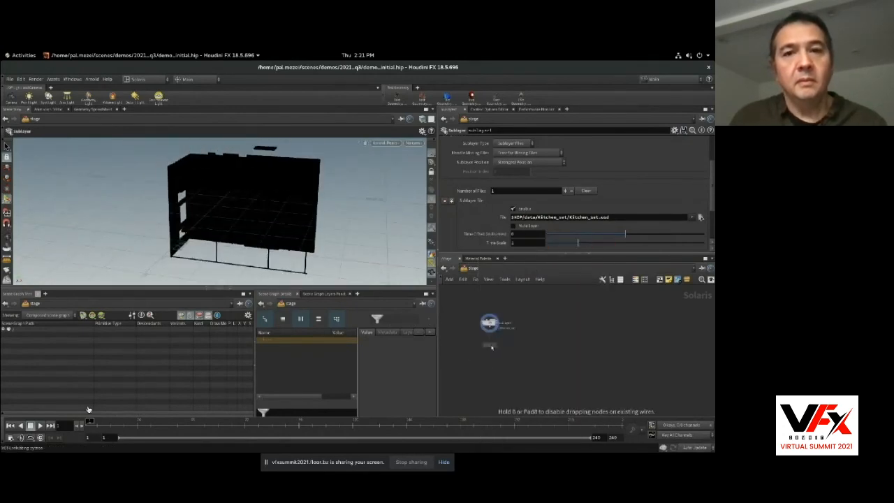
pyautogui.click(490, 345)
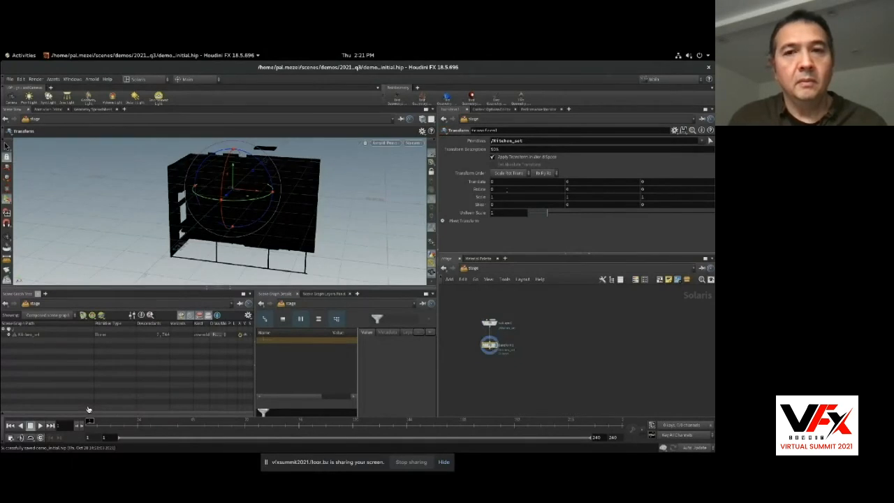
pyautogui.write('-90')
pyautogui.press('Return')
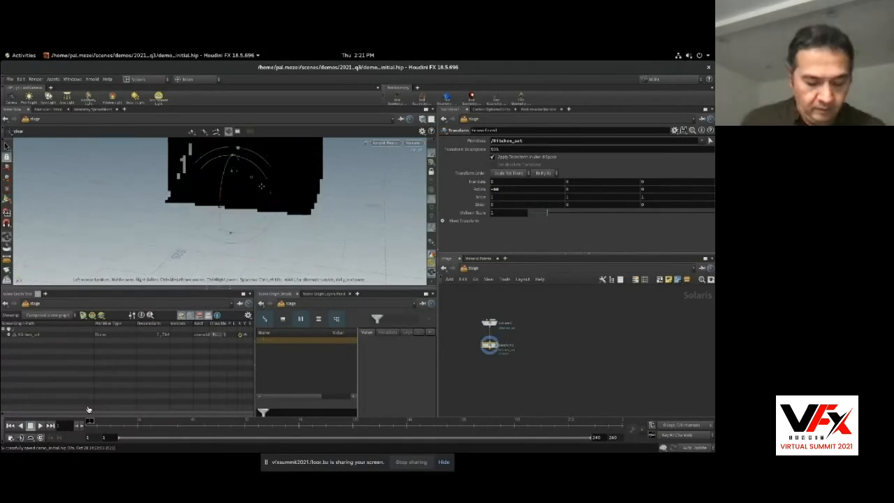
# Add a Merge node below the Transform and wire the Transform's output into it.
pyautogui.press('Tab')
pyautogui.write('mer')
pyautogui.press('Return')
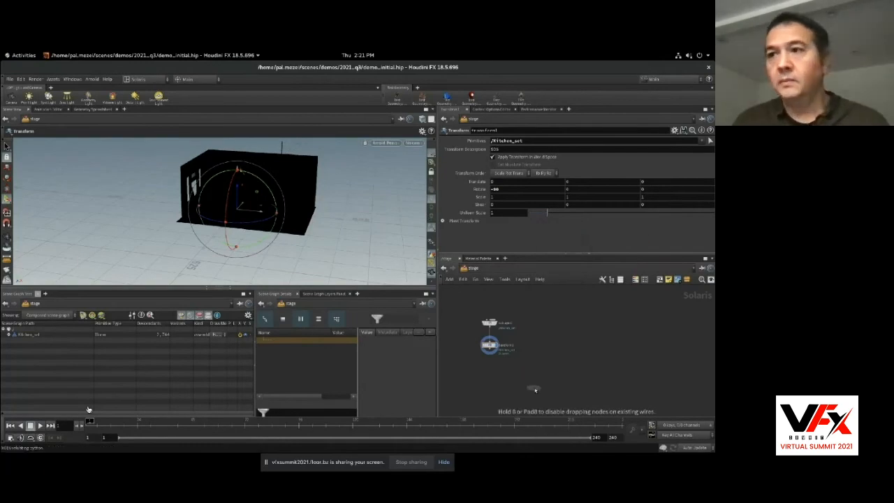
pyautogui.click(534, 387)
pyautogui.moveTo(490, 354); pyautogui.dragTo(534, 383)
pyautogui.moveTo(508, 402); pyautogui.dragTo(489, 379, button='middle')
# Add a Dome Light node after the Merge and set its texture to $HIP/images/background.tx.
pyautogui.press('Tab')
pyautogui.write('lig')
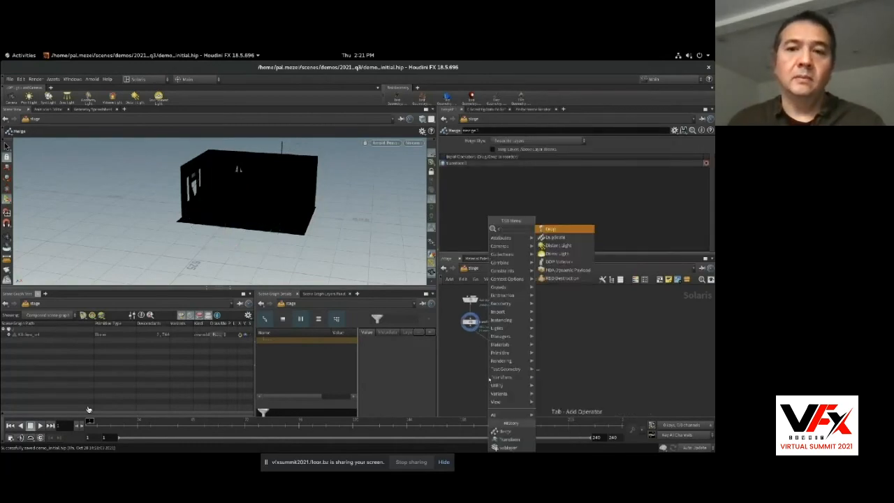
pyautogui.press('Return')
pyautogui.click(517, 386)
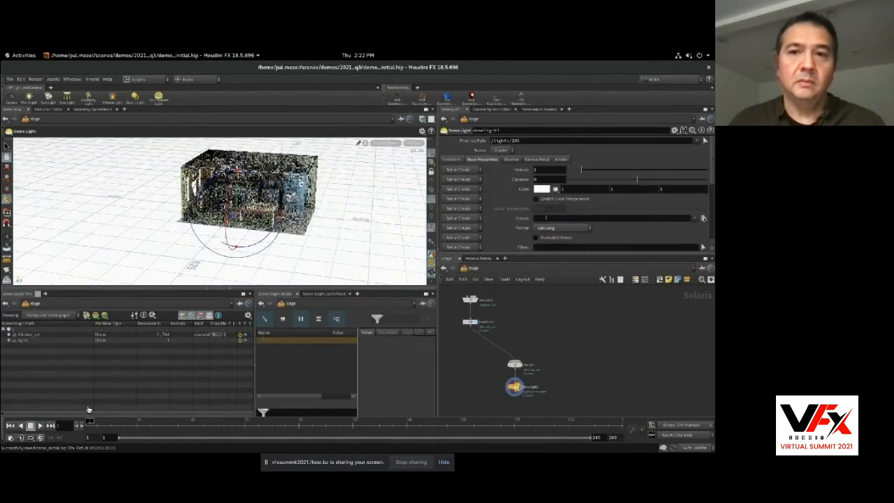
pyautogui.click(545, 217)
pyautogui.write('$HIP/tex')
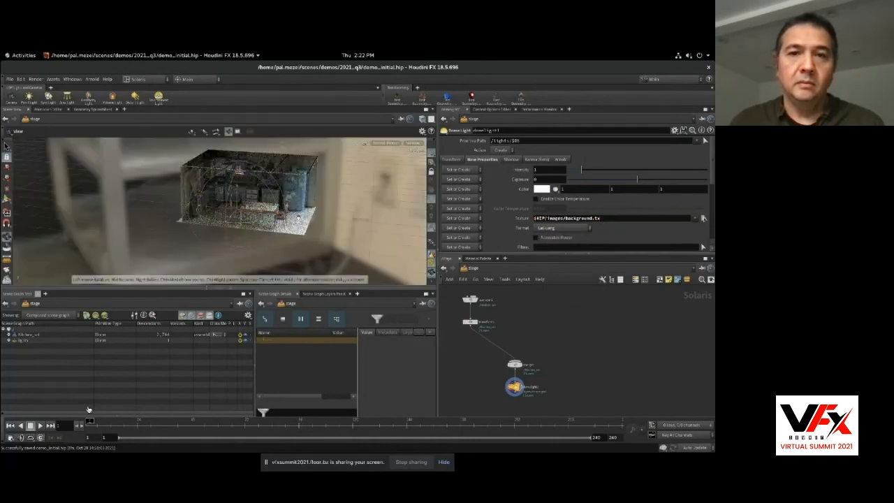
pyautogui.write('d')
# Toggle the background option in the viewport display options and review the Arnold sampling settings.
pyautogui.click(322, 163)
pyautogui.click(161, 204)
pyautogui.click(160, 163)
pyautogui.scroll(-3, 224, 223)
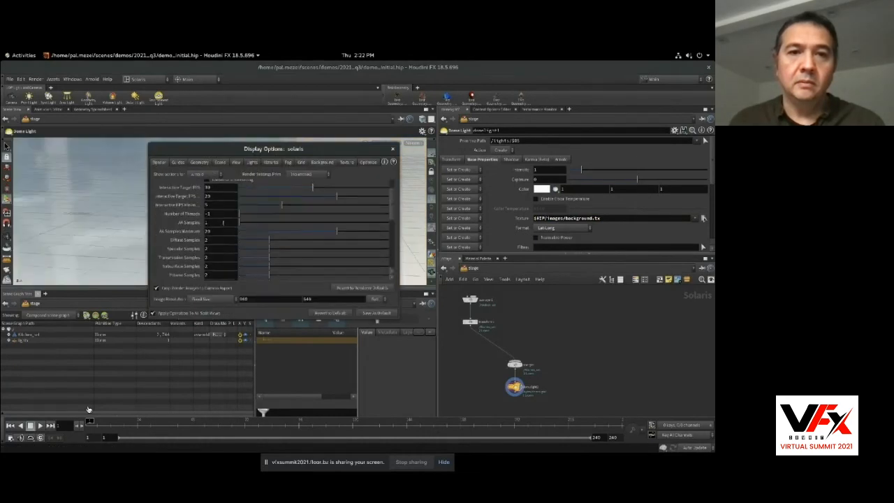
pyautogui.click(393, 149)
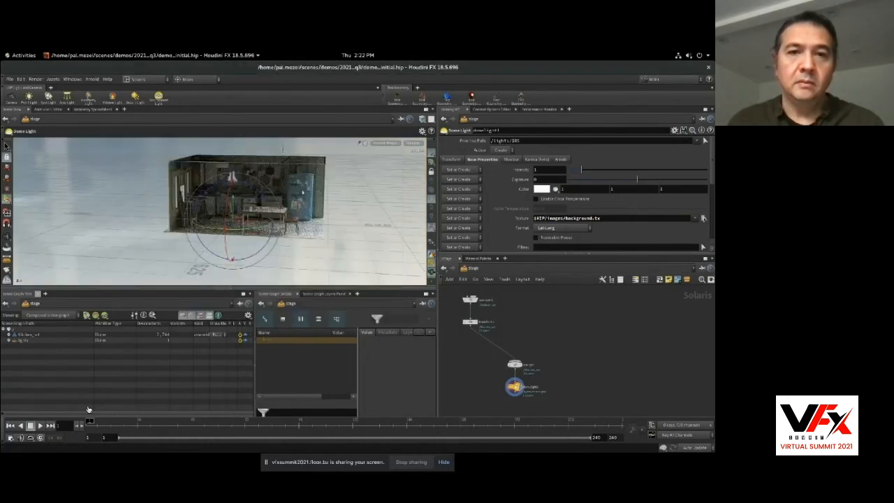
# Insert a Render Geometry Settings node for the kitchen set between the Transform and the Merge.
pyautogui.press('Tab')
pyautogui.write('ar')
pyautogui.press('Return')
pyautogui.click(485, 342)
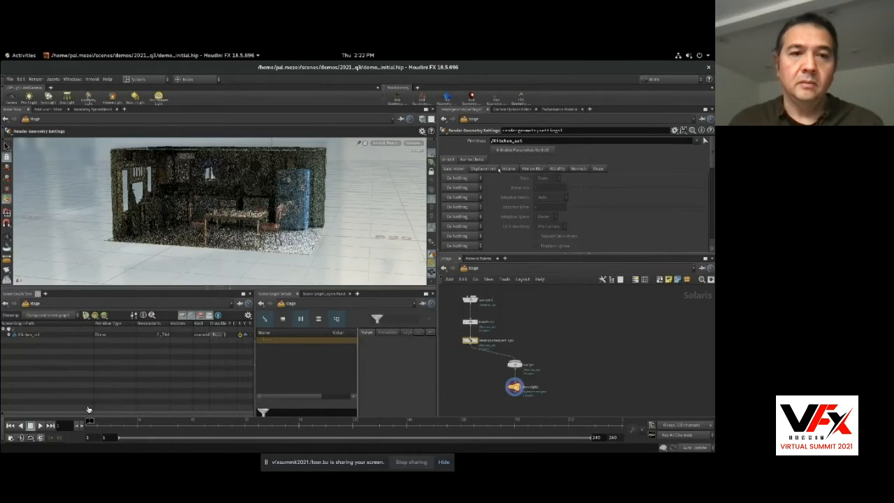
# Set the Smoothing normals property of the Render Geometry Settings node to Set or Create, with smoothing enabled.
pyautogui.click(461, 177)
pyautogui.click(472, 185)
pyautogui.click(579, 169)
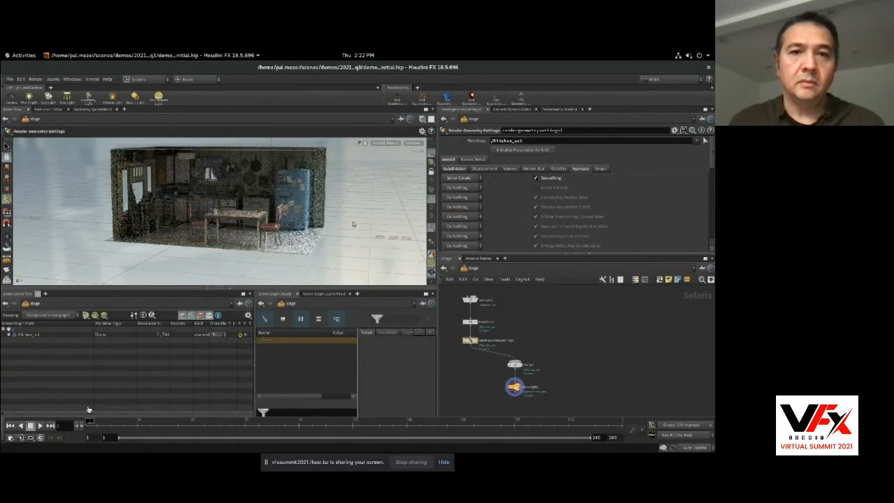
# Add a Camera node beside the Sublayer and wire it into the Merge node.
pyautogui.keyDown('alt'); pyautogui.moveTo(316, 211); pyautogui.dragTo(343, 218); pyautogui.keyUp('alt')
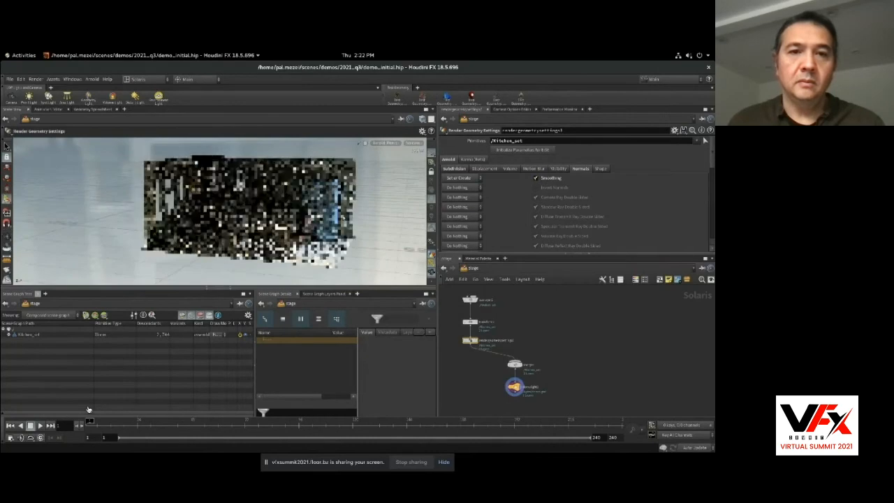
pyautogui.press('Tab')
pyautogui.write('cam')
pyautogui.press('Return')
pyautogui.click(516, 305)
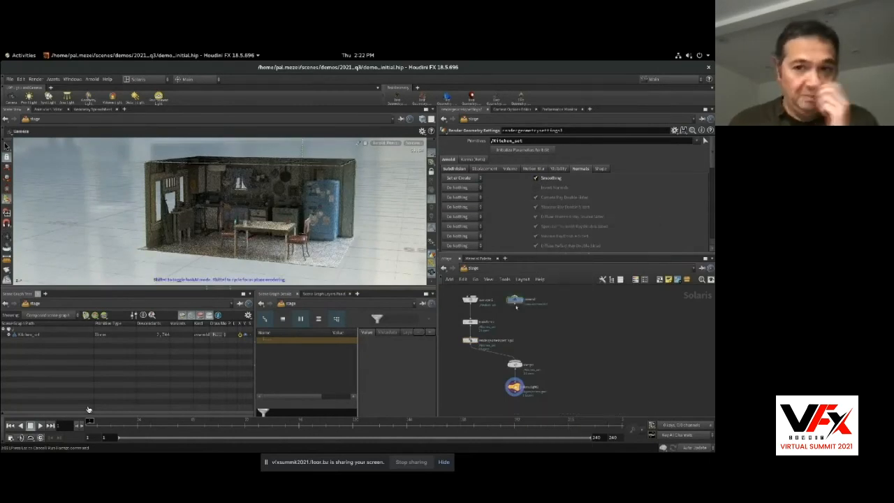
pyautogui.moveTo(516, 306); pyautogui.dragTo(516, 361)
pyautogui.moveTo(535, 366); pyautogui.dragTo(534, 357, button='middle')
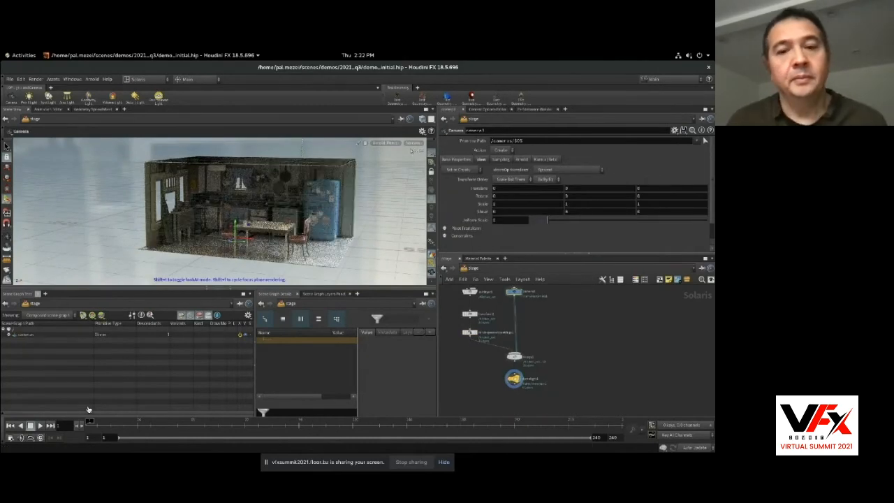
# Look through the new camera in the viewport and tie the view to it.
pyautogui.click(414, 144)
pyautogui.click(417, 151)
pyautogui.click(415, 144)
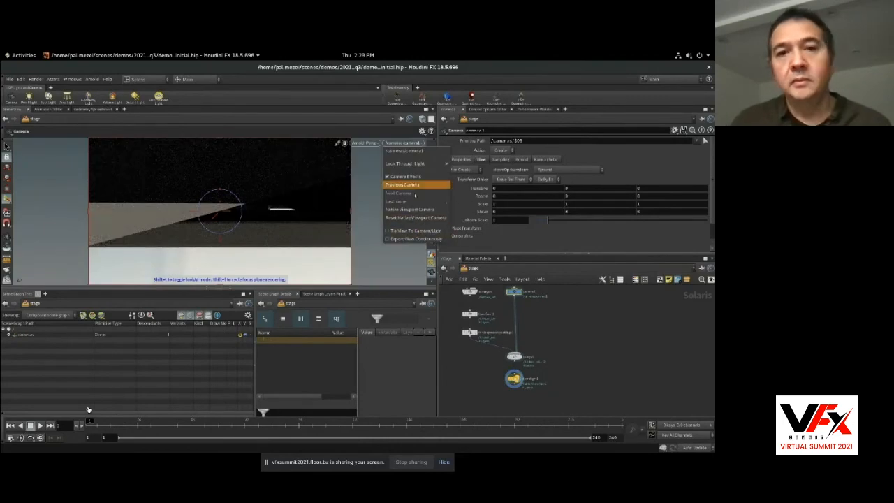
pyautogui.click(416, 231)
# Frame the whole kitchen set through the camera and leave the camera view.
pyautogui.keyDown('alt'); pyautogui.moveTo(344, 224); pyautogui.dragTo(259, 231); pyautogui.keyUp('alt')
pyautogui.keyDown('alt'); pyautogui.moveTo(260, 224); pyautogui.dragTo(272, 194, button='middle'); pyautogui.keyUp('alt')
pyautogui.click(414, 144)
pyautogui.click(406, 219)
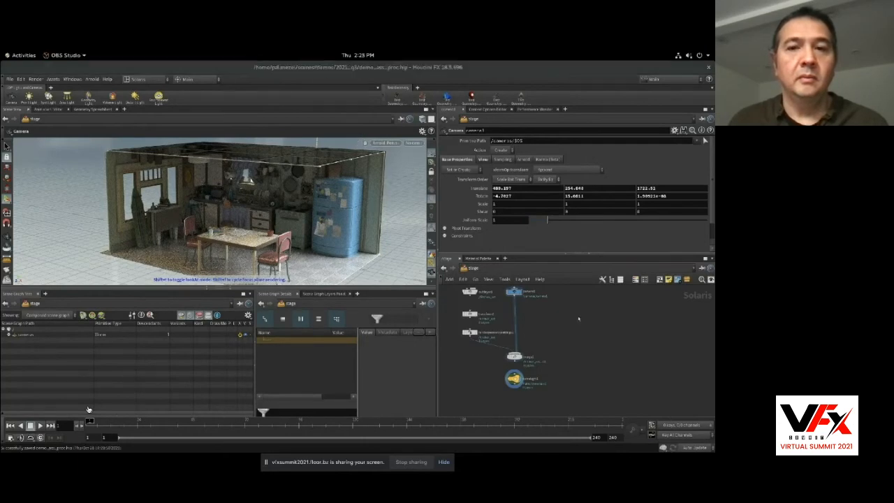
# Add a Primitive node named mesh_light with primitive path /proc/$OS and primitive type ArnoldProcedural.
pyautogui.press('Tab')
pyautogui.write('prim')
pyautogui.press('Return')
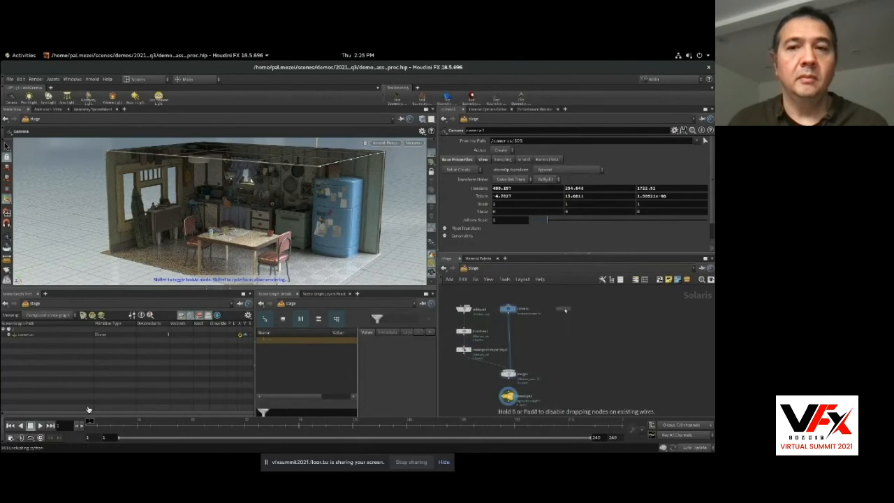
pyautogui.click(565, 309)
pyautogui.click(516, 226)
pyautogui.scroll(-10, 524, 349)
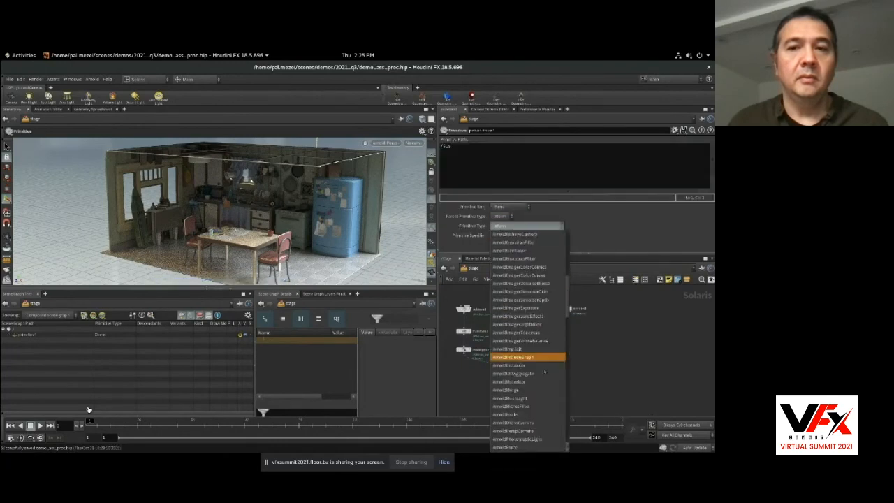
pyautogui.click(521, 385)
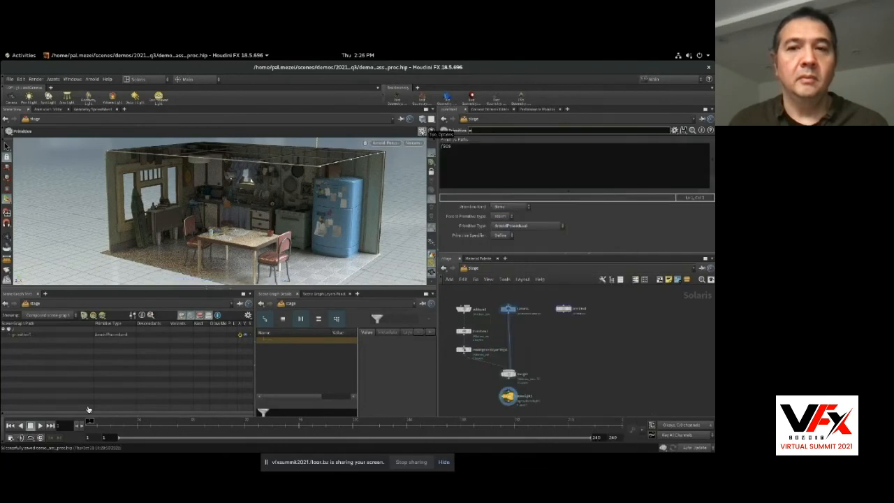
pyautogui.press('Return')
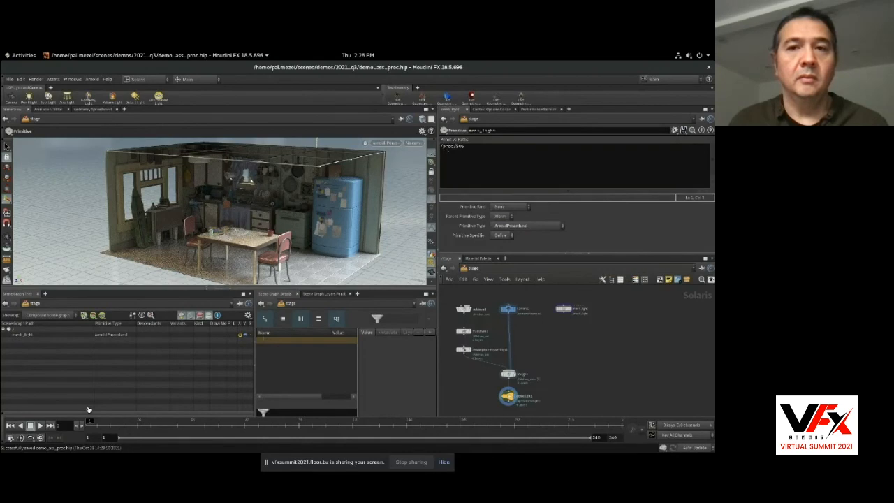
# Add an Edit Properties node below the mesh_light primitive and make it the displayed node.
pyautogui.press('Tab')
pyautogui.write('edit p')
pyautogui.press('Return')
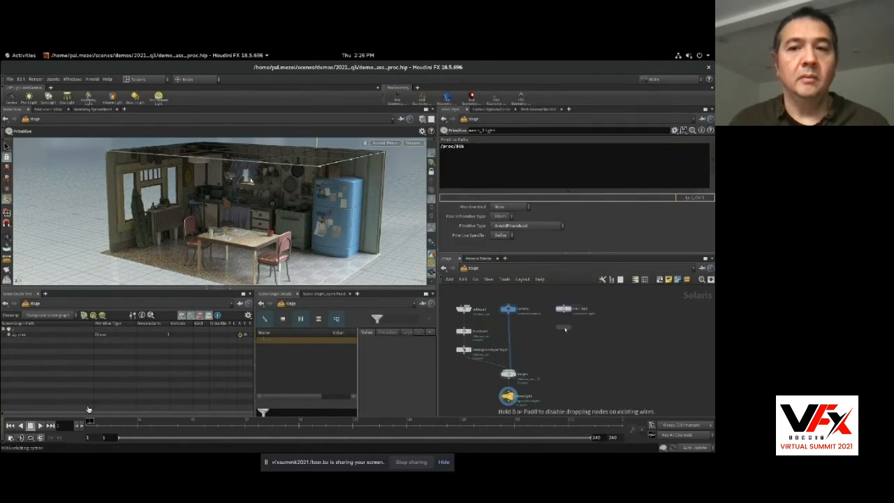
pyautogui.click(565, 328)
pyautogui.click(569, 327)
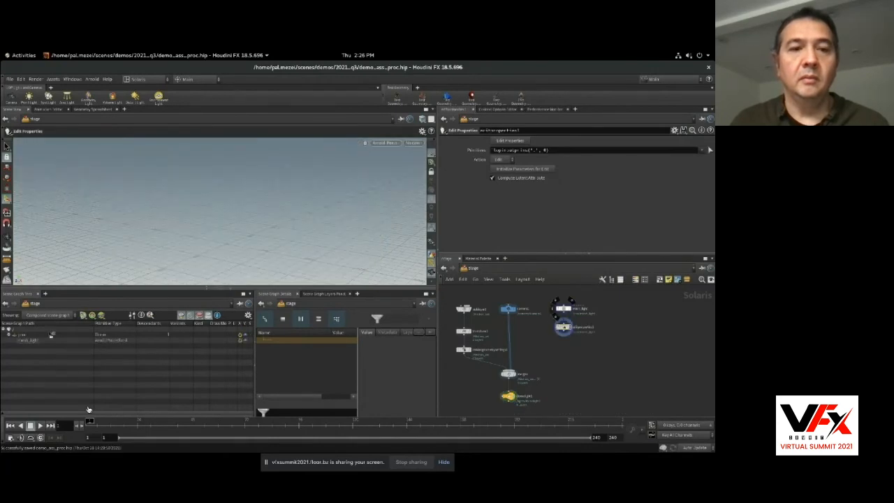
# Expose the arnold:filename property for /proc/mesh_light and set it to $HIP/data/mesh_light.ass.
pyautogui.moveTo(567, 154); pyautogui.dragTo(563, 152)
pyautogui.click(523, 142)
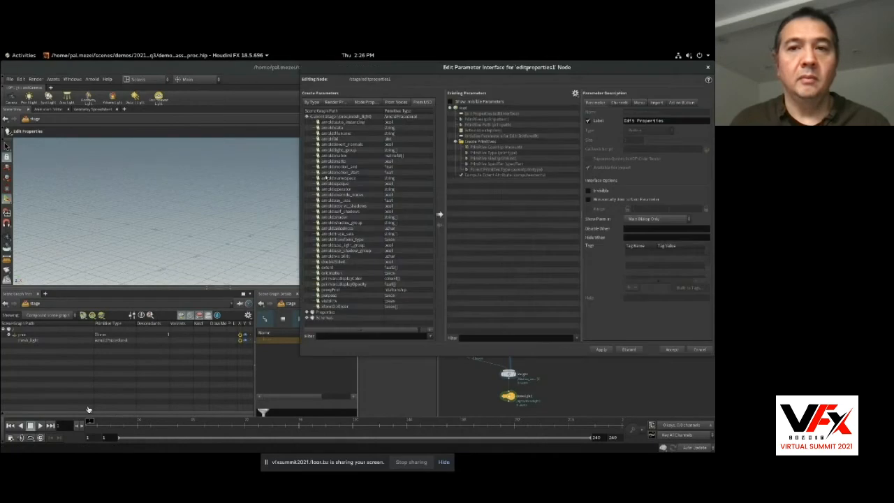
pyautogui.moveTo(535, 221); pyautogui.dragTo(535, 222)
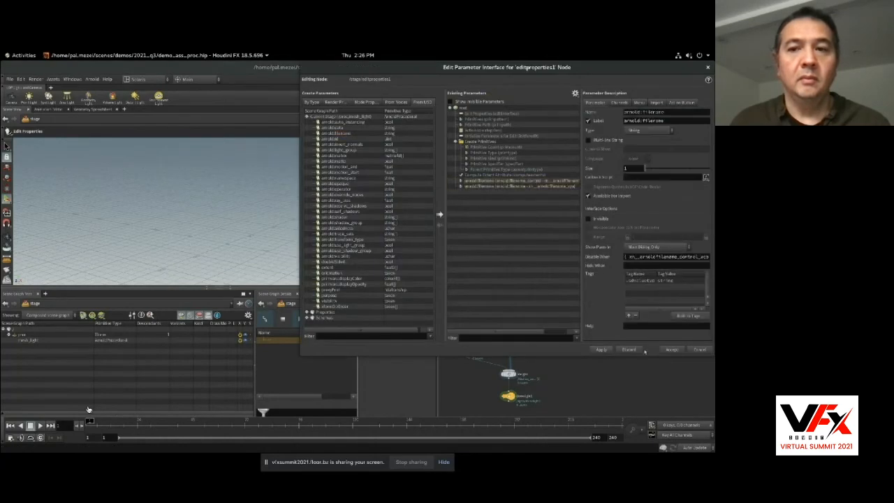
pyautogui.click(672, 350)
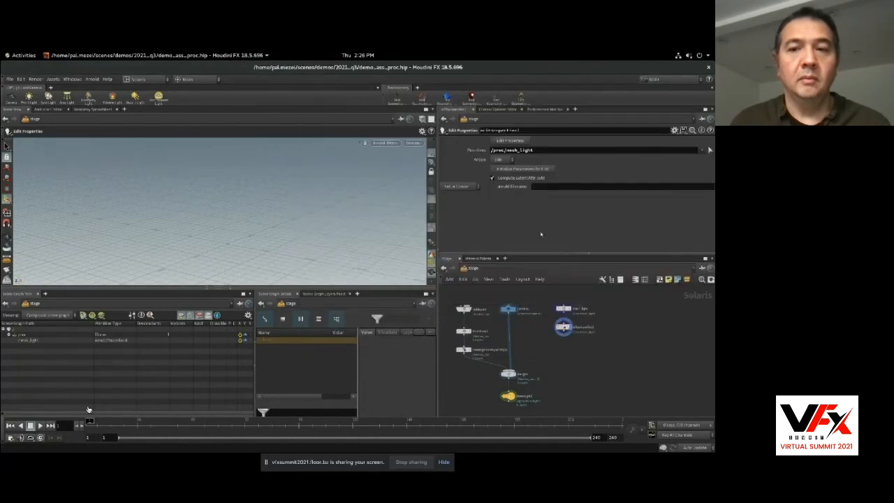
pyautogui.click(547, 185)
pyautogui.write('$HIP')
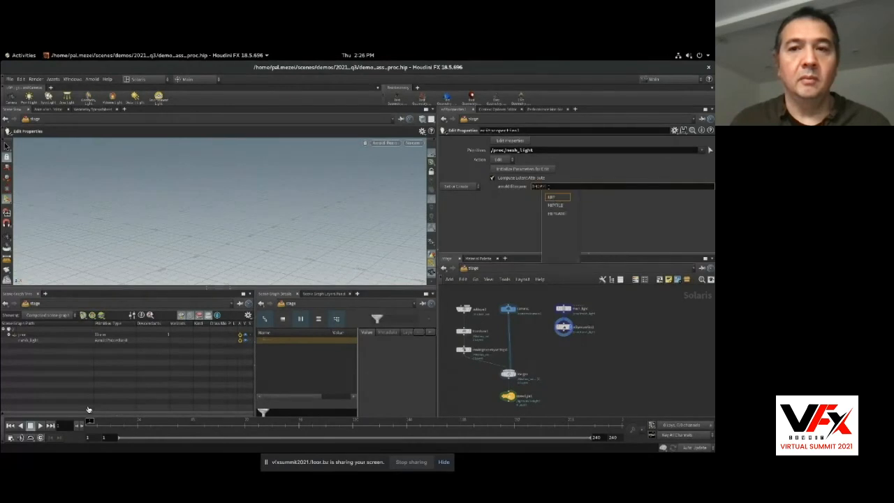
pyautogui.write('/data/mesh_light.ass')
pyautogui.press('Return')
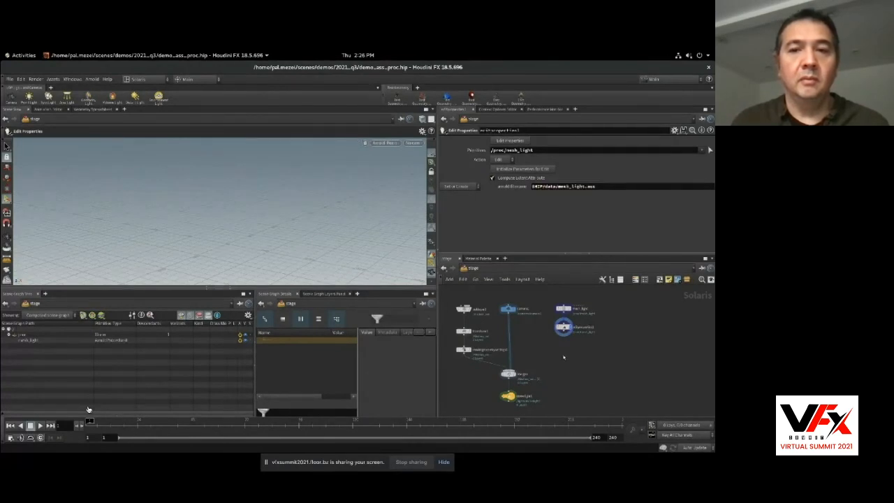
# Add a Transform node for /proc/mesh_light with a uniform scale of 4000 and wire it into the Merge node.
pyautogui.press('Tab')
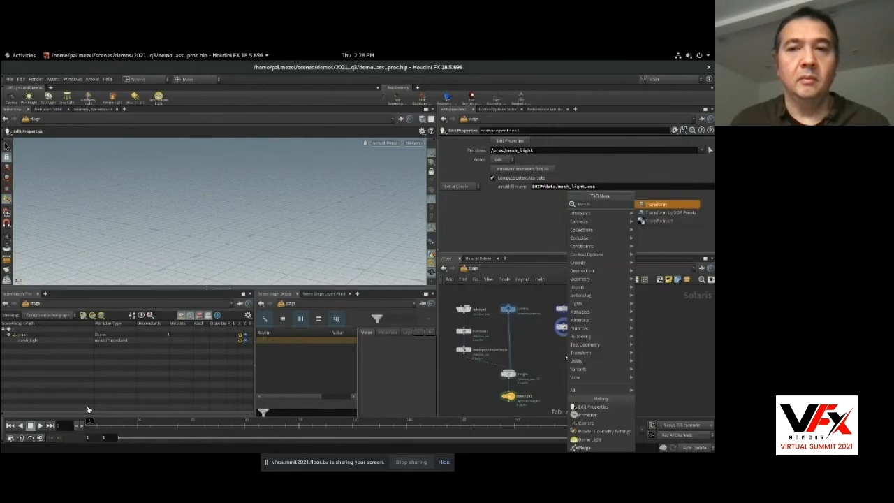
pyautogui.press('Return')
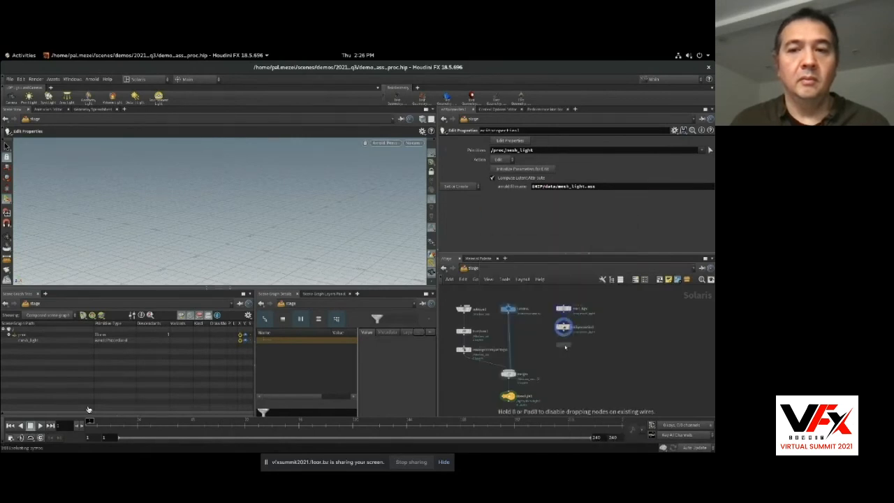
pyautogui.click(566, 345)
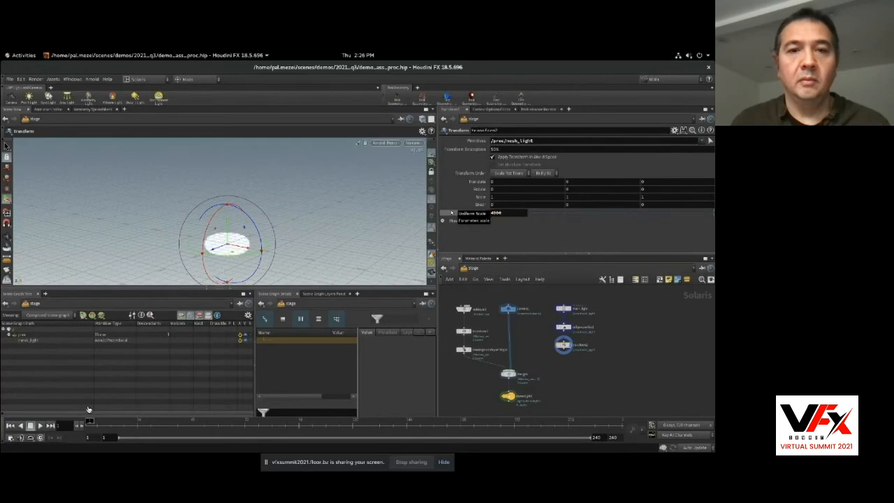
pyautogui.moveTo(564, 351); pyautogui.dragTo(509, 369)
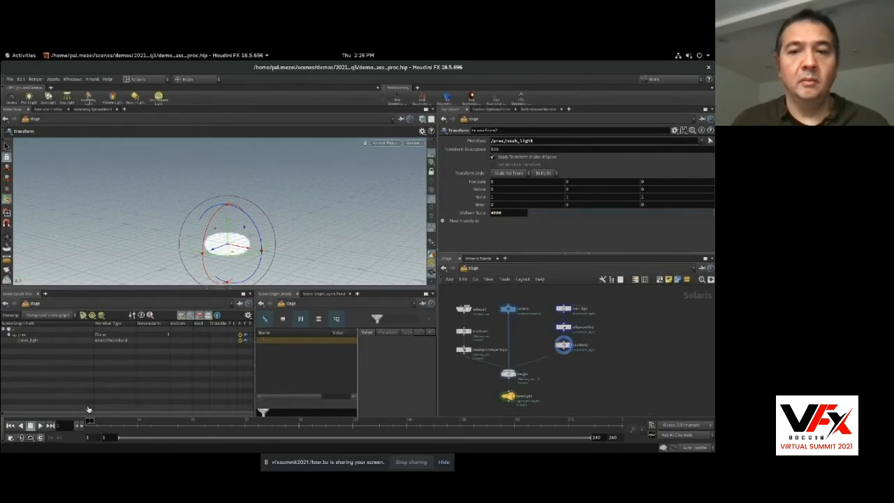
# Display the Merge node and position and tilt the mesh light near the kitchen window.
pyautogui.click(515, 373)
pyautogui.moveTo(241, 235)
pyautogui.keyDown('alt'); pyautogui.mouseDown()
pyautogui.moveTo(274, 238)
pyautogui.moveTo(205, 213)
pyautogui.moveTo(205, 203)
pyautogui.moveTo(234, 210)
pyautogui.moveTo(253, 230)
pyautogui.mouseUp(); pyautogui.keyUp('alt')
pyautogui.scroll(3, 230, 210)
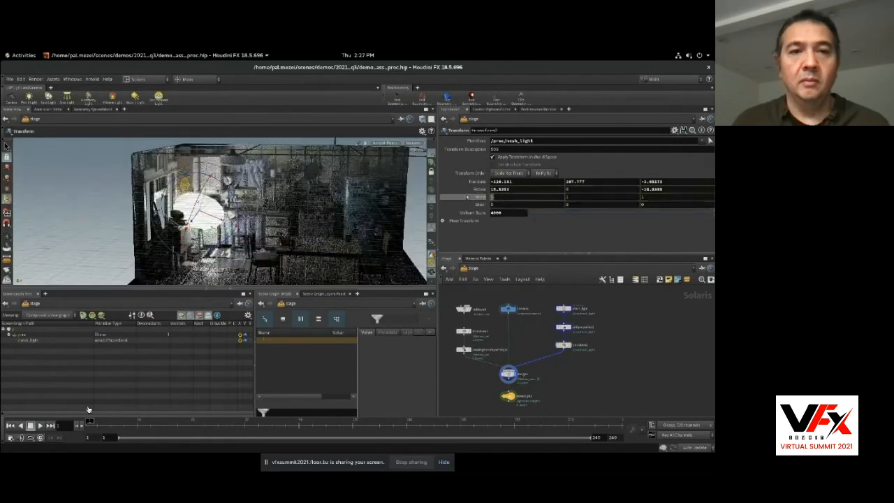
# Display the Dome Light node, lower its exposure to -3 and save the scene.
pyautogui.click(514, 396)
pyautogui.moveTo(637, 179); pyautogui.dragTo(616, 180)
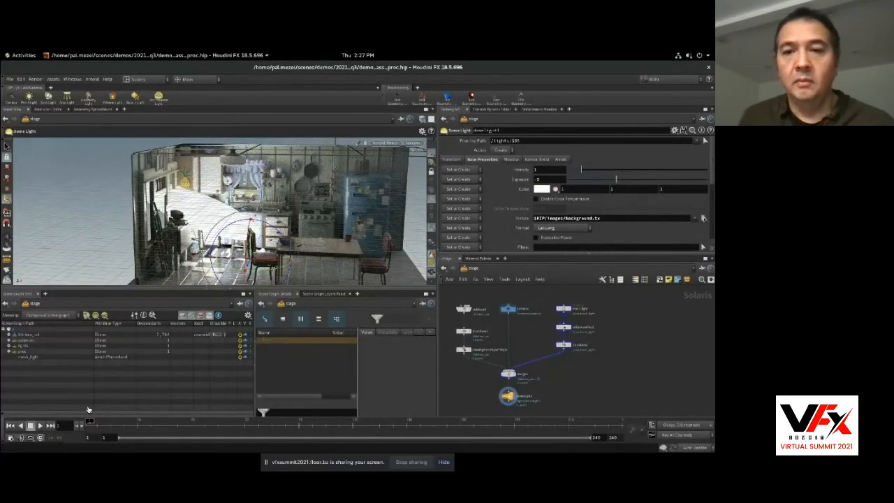
pyautogui.hotkey('ctrl', 's')
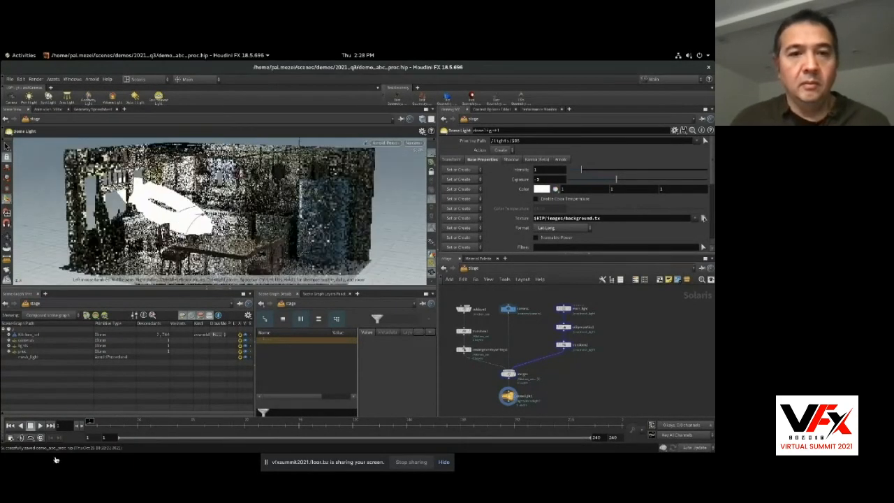
# Add a second Primitive node beside the mesh light branch and display it.
pyautogui.moveTo(615, 350); pyautogui.dragTo(593, 353, button='middle')
pyautogui.press('Tab')
pyautogui.write('prim')
pyautogui.press('Return')
pyautogui.click(595, 311)
pyautogui.click(598, 313)
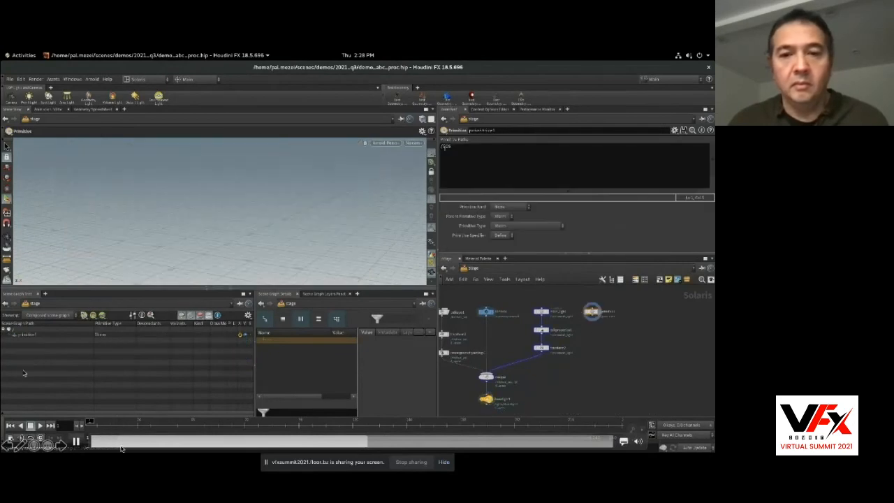
# Name the new primitive head, prefix its path to give /proc/$OS and set its type to ArnoldAlembic.
pyautogui.click(443, 146)
pyautogui.write('proc/')
pyautogui.doubleClick(482, 130)
pyautogui.write('heart')
pyautogui.press('Return')
pyautogui.click(510, 226)
pyautogui.click(510, 242)
# Add an Edit Properties node below the head primitive and expose the arnold:filename and arnold:frame properties.
pyautogui.press('Tab')
pyautogui.write('editp')
pyautogui.press('Return')
pyautogui.click(594, 335)
pyautogui.click(598, 334)
pyautogui.click(511, 141)
pyautogui.moveTo(344, 130); pyautogui.dragTo(528, 226)
pyautogui.moveTo(340, 146); pyautogui.dragTo(529, 226)
pyautogui.click(664, 352)
# Set the head's arnold:frame to $F and its arnold:filename to $HIP/data/head.abc.
pyautogui.click(551, 196)
pyautogui.write('$F')
pyautogui.click(543, 187)
pyautogui.write('$HIP/data/head.abc')
pyautogui.press('Return')
# Examine the Alembic head from several angles while scrubbing through the first frames.
pyautogui.keyDown('alt'); pyautogui.moveTo(279, 224); pyautogui.dragTo(314, 209); pyautogui.keyUp('alt')
pyautogui.moveTo(90, 421); pyautogui.dragTo(105, 421)
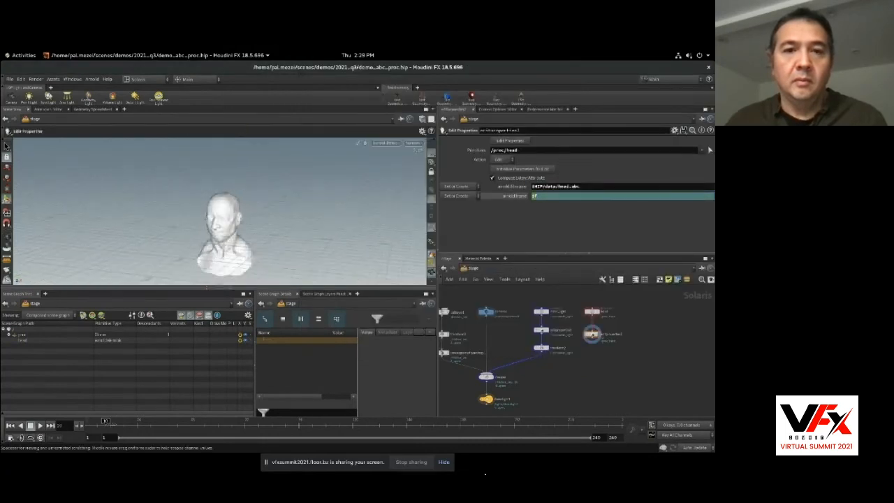
pyautogui.keyDown('alt'); pyautogui.moveTo(252, 224); pyautogui.dragTo(348, 228); pyautogui.keyUp('alt')
pyautogui.keyDown('alt'); pyautogui.moveTo(348, 228); pyautogui.dragTo(370, 228, button='right'); pyautogui.keyUp('alt')
pyautogui.moveTo(106, 422); pyautogui.dragTo(98, 421)
pyautogui.keyDown('alt'); pyautogui.moveTo(300, 218); pyautogui.dragTo(234, 216); pyautogui.keyUp('alt')
pyautogui.keyDown('alt'); pyautogui.moveTo(233, 216); pyautogui.dragTo(182, 213, button='right'); pyautogui.keyUp('alt')
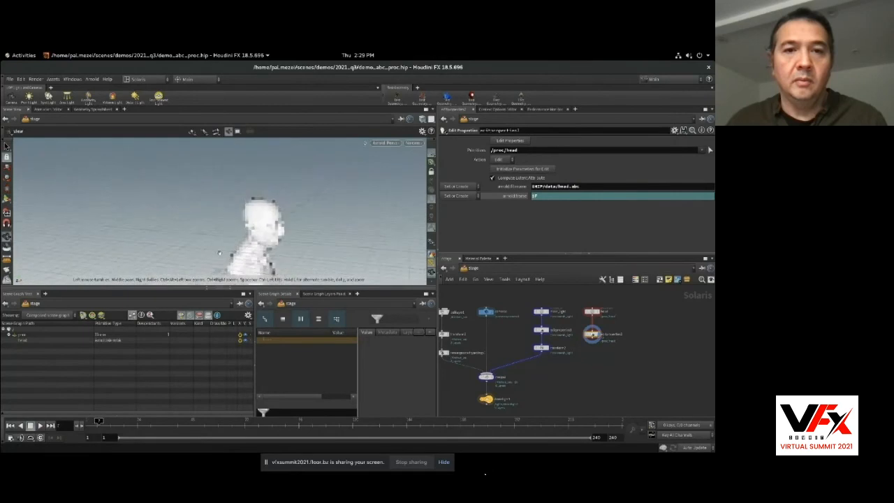
pyautogui.moveTo(99, 421); pyautogui.dragTo(87, 423)
# Add a Transform node below the head's Edit Properties, wire it into the Merge and display the Dome Light node.
pyautogui.press('Tab')
pyautogui.write('tran')
pyautogui.press('Return')
pyautogui.click(592, 350)
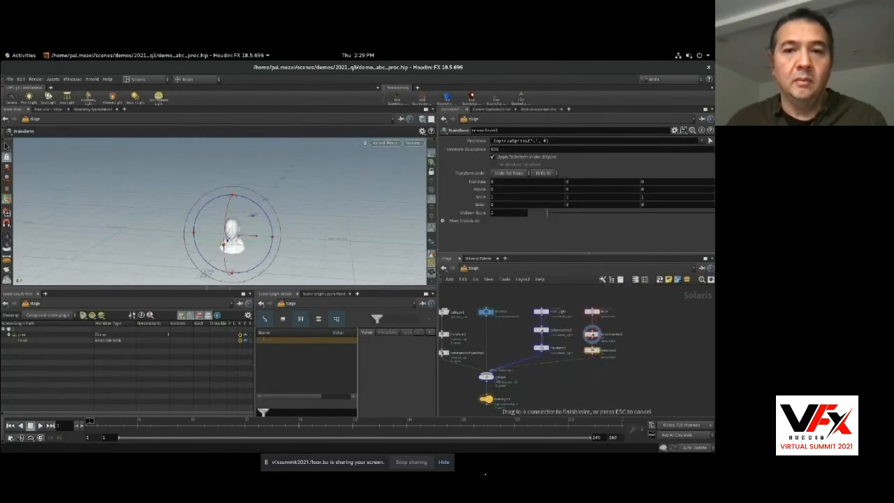
pyautogui.moveTo(592, 355); pyautogui.dragTo(487, 373)
pyautogui.moveTo(596, 349); pyautogui.dragTo(636, 360, button='middle')
pyautogui.moveTo(636, 360); pyautogui.dragTo(635, 337)
pyautogui.click(533, 410)
# Move the head above the kitchen table with a uniform scale of 0.4 and scrub to frame 17.
pyautogui.keyDown('alt'); pyautogui.moveTo(279, 224); pyautogui.dragTo(258, 220); pyautogui.keyUp('alt')
pyautogui.keyDown('alt'); pyautogui.moveTo(258, 220); pyautogui.dragTo(287, 223, button='right'); pyautogui.keyUp('alt')
pyautogui.hotkey('ctrl', 'z')
pyautogui.moveTo(219, 224); pyautogui.dragTo(271, 199)
pyautogui.moveTo(475, 213); pyautogui.dragTo(451, 212, button='middle')
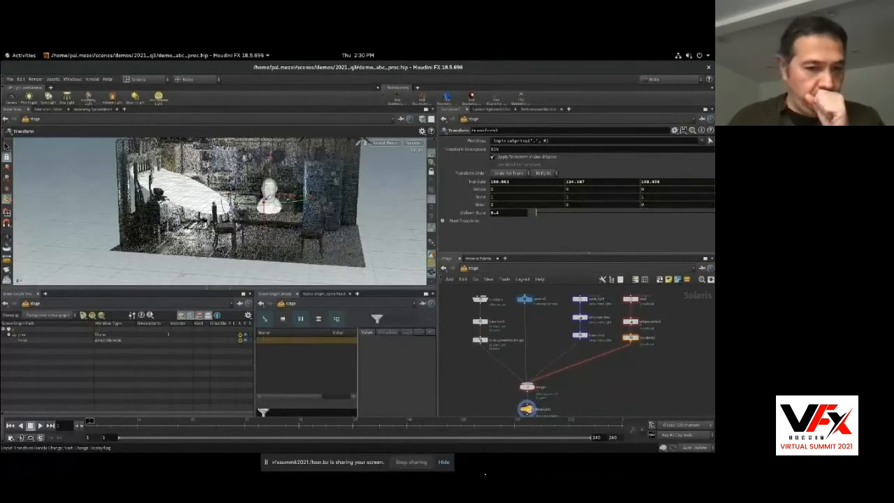
pyautogui.keyDown('alt'); pyautogui.moveTo(273, 210); pyautogui.dragTo(301, 210, button='right'); pyautogui.keyUp('alt')
pyautogui.moveTo(89, 422); pyautogui.dragTo(101, 422)
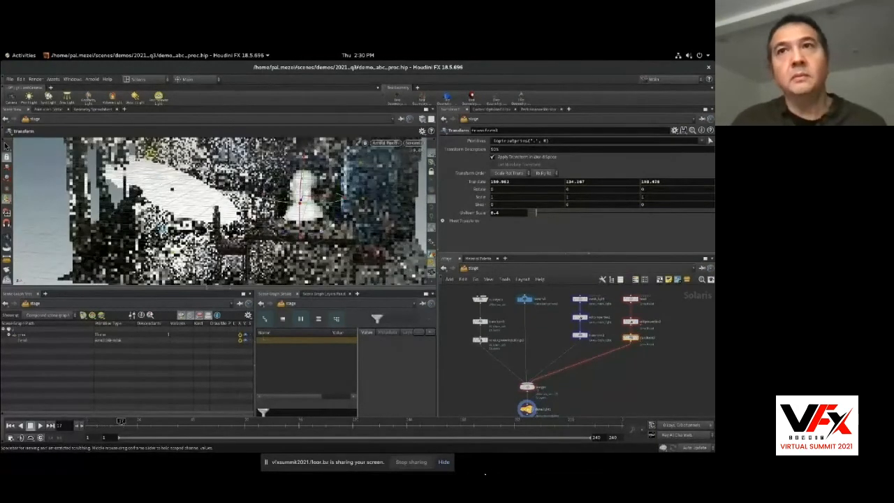
# Insert a Material Library node between the head's Transform and the Merge with geometry path /proc/head.
pyautogui.press('Tab')
pyautogui.write('mat')
pyautogui.press('Return')
pyautogui.click(612, 351)
pyautogui.moveTo(24, 340); pyautogui.dragTo(600, 237)
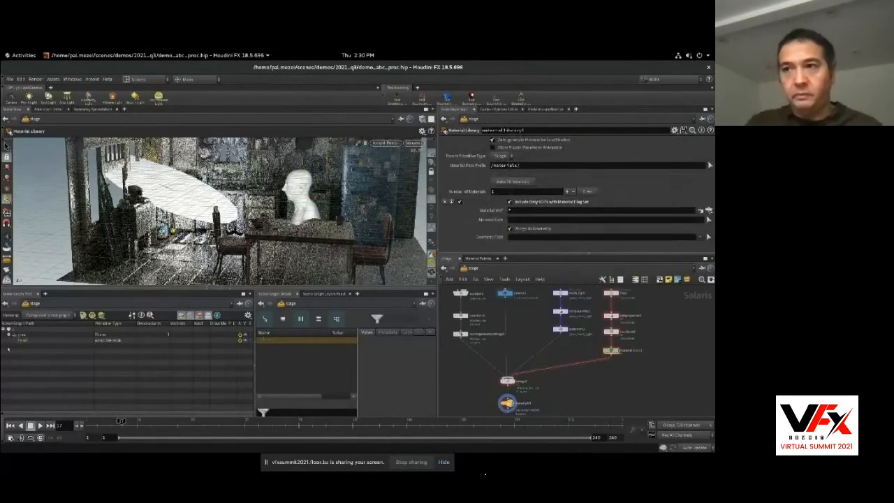
# Create an Arnold Material Builder in the Material Library and connect a Standard Surface shader to OUT_material's surface input.
pyautogui.doubleClick(611, 351)
pyautogui.press('Tab')
pyautogui.write('arn')
pyautogui.press('Return')
pyautogui.doubleClick(581, 351)
pyautogui.press('Tab')
pyautogui.write('stand')
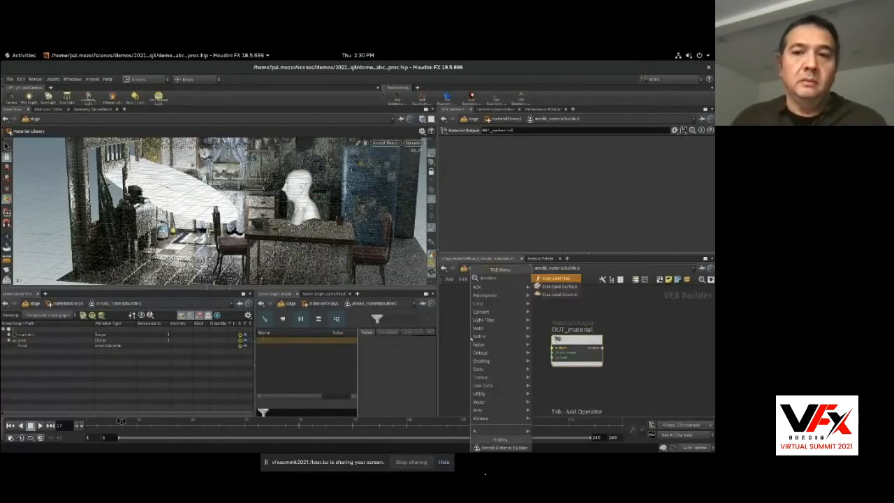
pyautogui.press('Return')
pyautogui.moveTo(519, 348); pyautogui.dragTo(553, 348)
# Set the library's Material VOP to arnold_materialbuilder1 and fill in its material path.
pyautogui.press('u')
pyautogui.press('u')
pyautogui.click(709, 211)
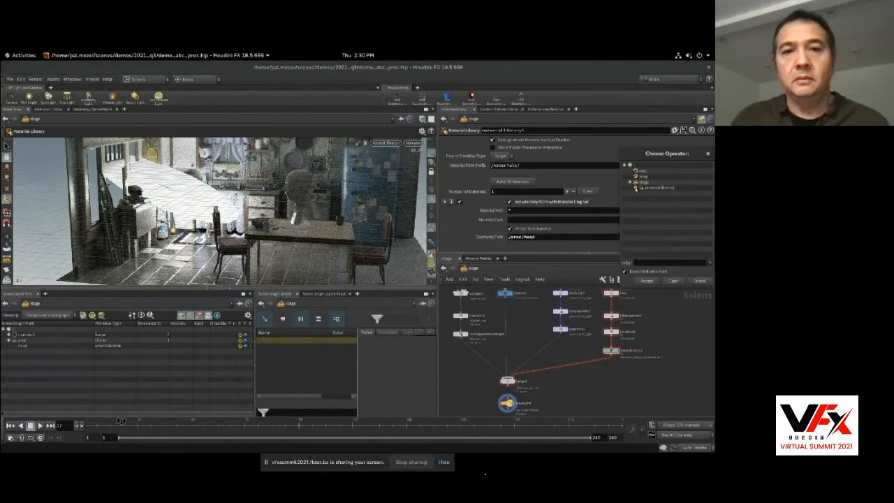
pyautogui.doubleClick(664, 187)
pyautogui.click(590, 220)
pyautogui.write('head')
pyautogui.press('Return')
# Change the Standard Surface shader's base color to red and return to the stage network.
pyautogui.doubleClick(612, 351)
pyautogui.doubleClick(580, 351)
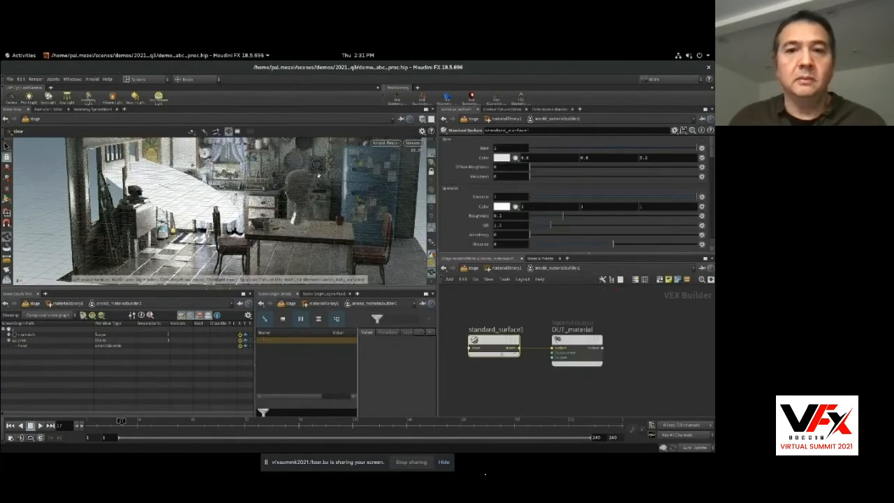
pyautogui.scroll(4, 315, 171)
pyautogui.click(503, 158)
pyautogui.moveTo(419, 154); pyautogui.dragTo(450, 155)
pyautogui.click(605, 90)
pyautogui.scroll(-4, 252, 197)
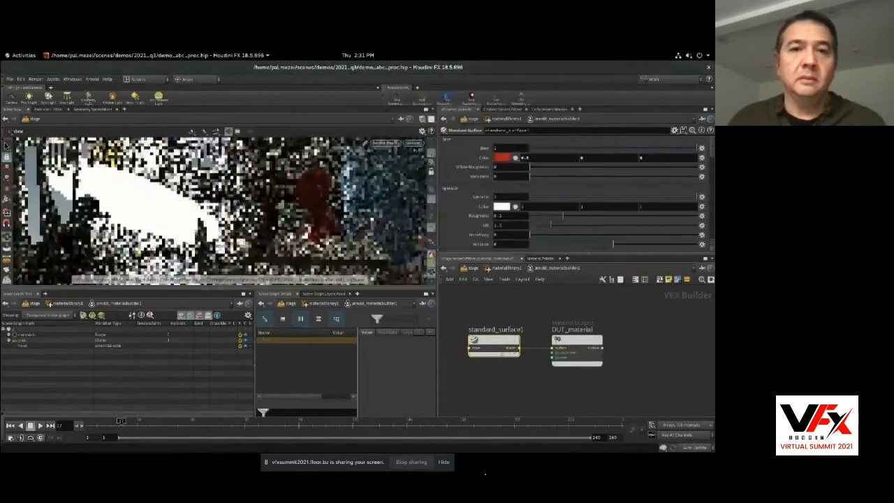
pyautogui.press('u')
pyautogui.press('u')
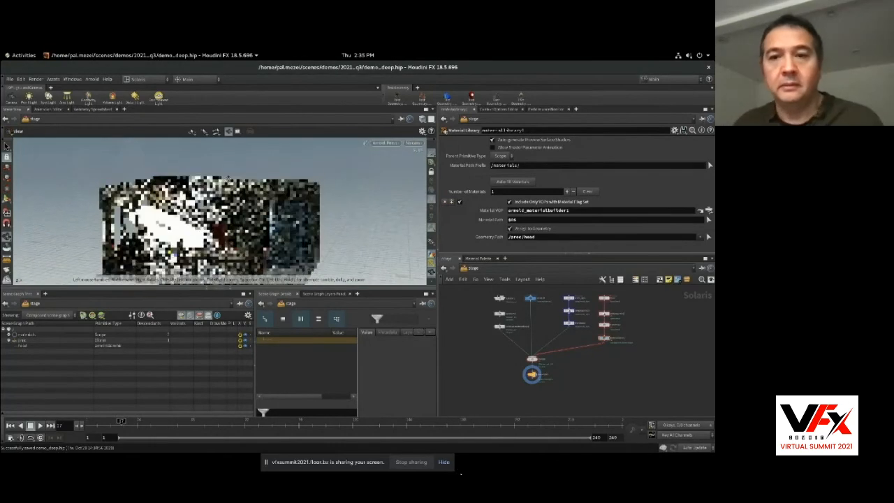
# Add a Render Var node after the Dome Light and make it the displayed node.
pyautogui.press('Tab')
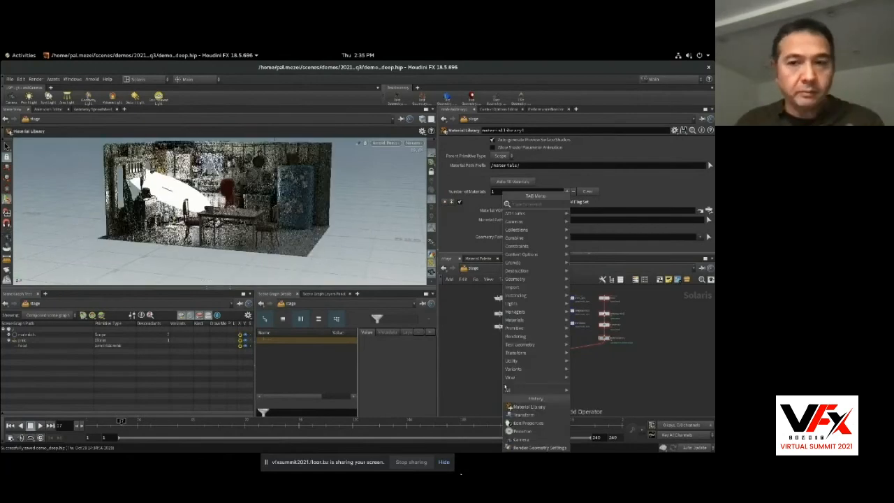
pyautogui.click(592, 229)
pyautogui.click(537, 391)
pyautogui.scroll(5, 537, 389)
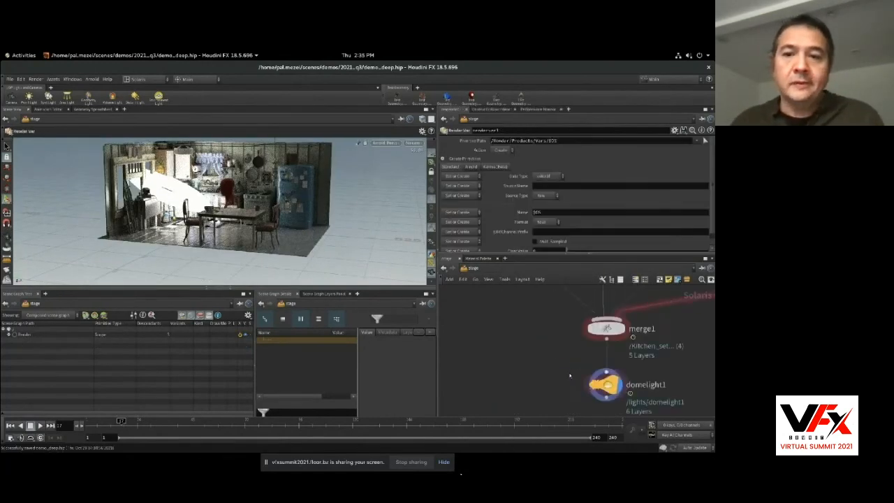
pyautogui.moveTo(568, 375); pyautogui.dragTo(556, 353, button='middle')
pyautogui.moveTo(564, 347); pyautogui.dragTo(564, 383)
pyautogui.click(579, 391)
# Rename the Render Var node to color and set its data type to color4f.
pyautogui.moveTo(504, 131); pyautogui.dragTo(353, 119)
pyautogui.write('color')
pyautogui.press('Return')
pyautogui.click(547, 176)
pyautogui.click(546, 380)
# Set the color Render Var's source name to RGBA and its format to color4f.
pyautogui.click(550, 186)
pyautogui.write('RGBA')
pyautogui.press('Return')
pyautogui.scroll(-6, 517, 324)
pyautogui.scroll(2, 513, 356)
pyautogui.click(548, 222)
pyautogui.click(549, 255)
# Add a Render Product node after the color Render Var, display it and rename it deep_product.
pyautogui.press('Tab')
pyautogui.write('prod')
pyautogui.press('Return')
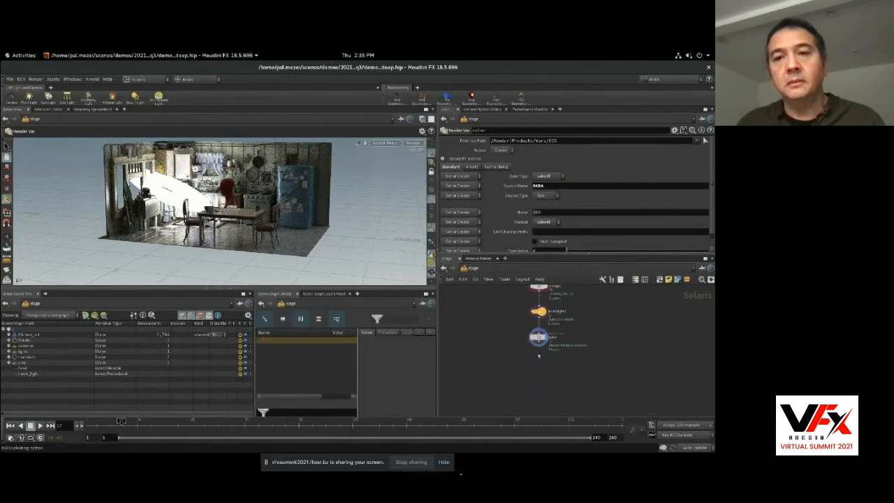
pyautogui.click(538, 359)
pyautogui.click(546, 363)
pyautogui.doubleClick(498, 130)
pyautogui.write('deep_product')
pyautogui.press('Return')
# Set the render product's ordered vars to the color Render Var and its product name to $HIP/render/deep.exr.
pyautogui.click(704, 176)
pyautogui.click(700, 183)
pyautogui.click(605, 186)
pyautogui.write('$HIP/render/deep.exr')
pyautogui.press('Return')
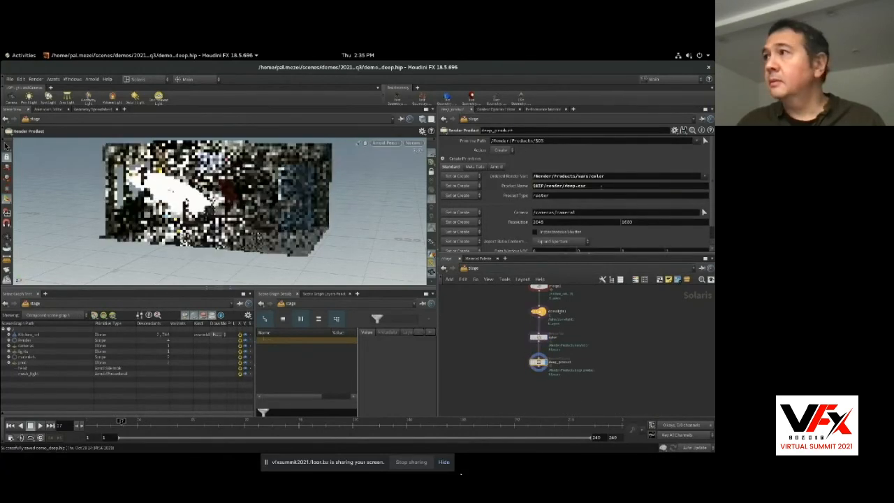
# Set the render product's product type to deep.
pyautogui.moveTo(552, 195); pyautogui.dragTo(518, 197)
pyautogui.write('deep')
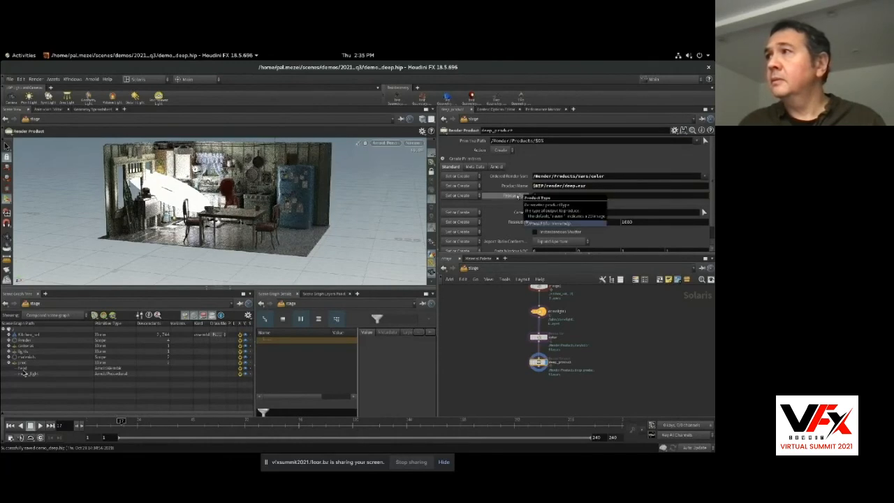
pyautogui.press('Return')
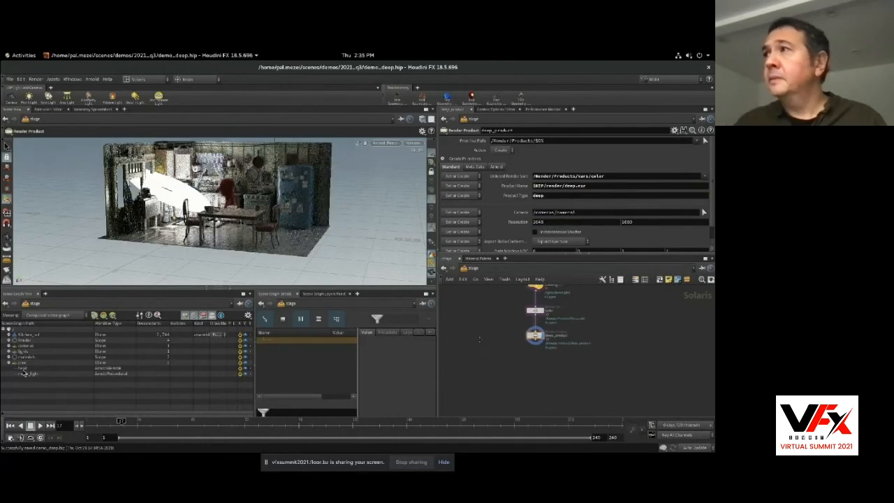
# Add a Render Settings node after deep_product and assign the deep render product to it.
pyautogui.press('Tab')
pyautogui.write('renderse')
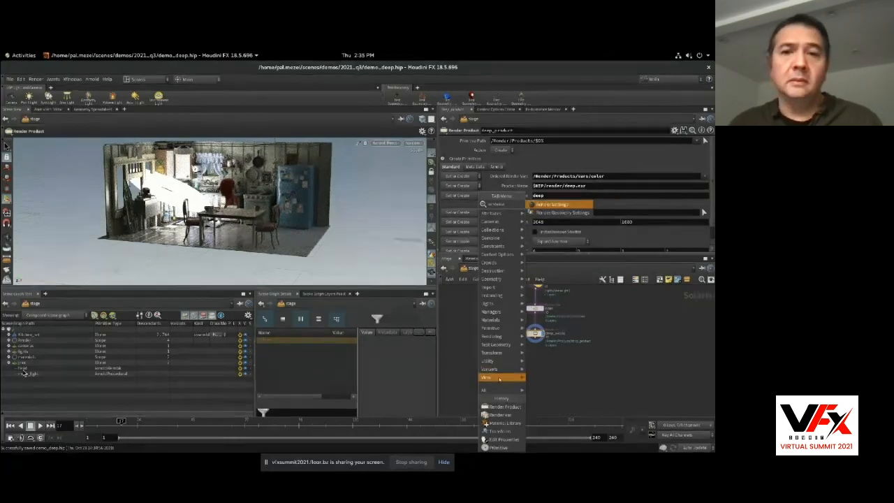
pyautogui.press('Return')
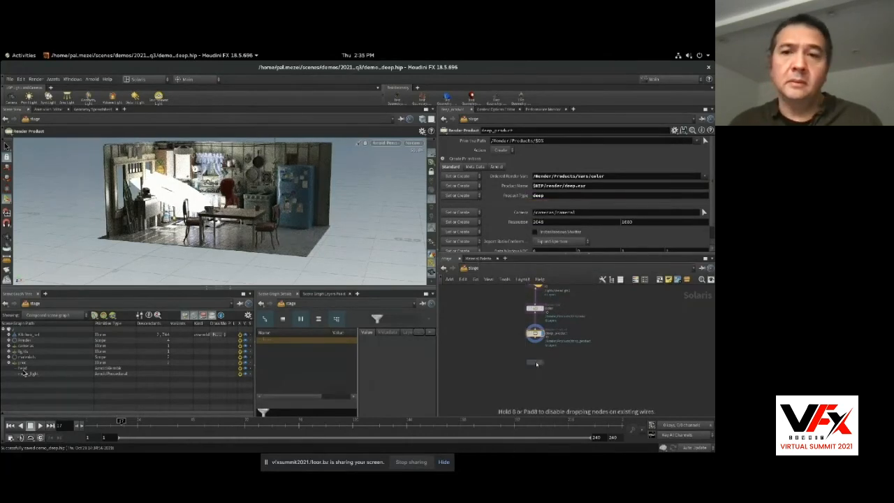
pyautogui.click(705, 176)
pyautogui.click(672, 183)
pyautogui.click(472, 167)
pyautogui.click(461, 194)
pyautogui.click(463, 203)
pyautogui.click(451, 167)
pyautogui.click(535, 334)
pyautogui.click(535, 362)
# Add a USD Render ROP after the Render Settings node and render the current frame to disk.
pyautogui.moveTo(506, 380); pyautogui.dragTo(506, 361, button='middle')
pyautogui.press('Tab')
pyautogui.write('usd')
pyautogui.press('Return')
pyautogui.click(536, 372)
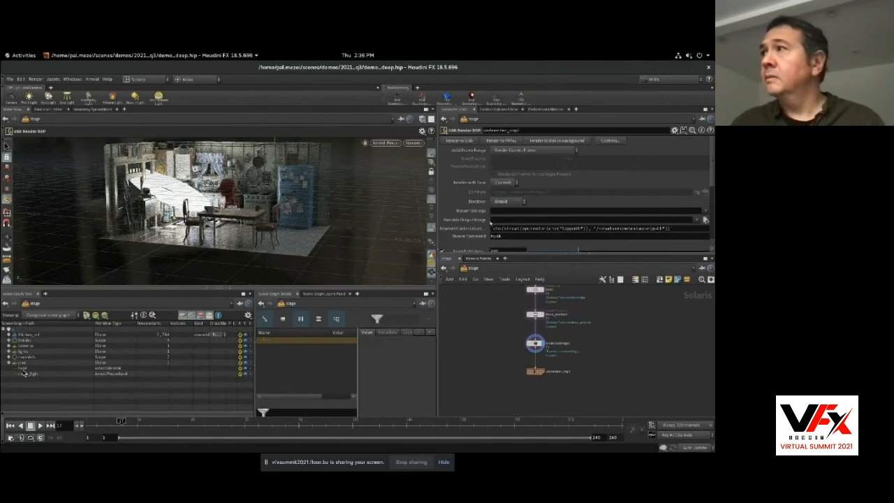
pyautogui.click(460, 141)
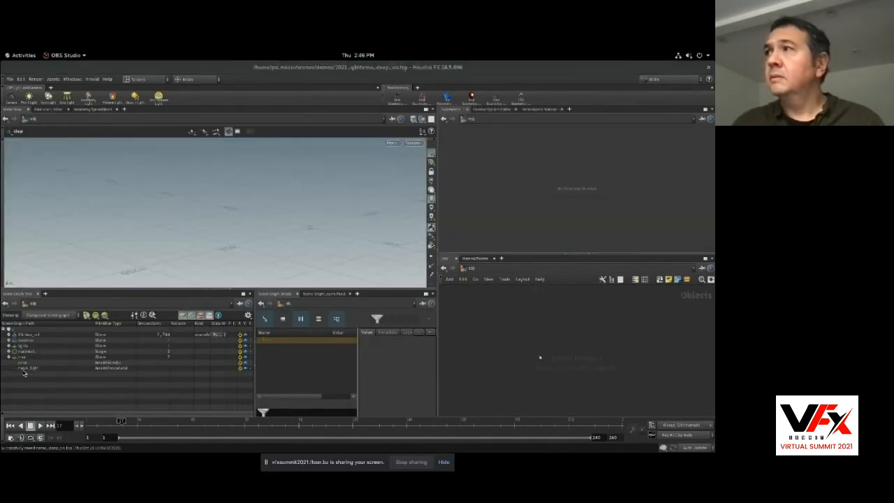
# Add a LOP Import Camera object and point it to the camera from the Solaris stage.
pyautogui.press('Tab')
pyautogui.click(615, 229)
pyautogui.click(487, 335)
pyautogui.click(704, 151)
pyautogui.doubleClick(659, 113)
pyautogui.click(704, 161)
pyautogui.click(301, 210)
pyautogui.click(328, 217)
# Add a Geometry object at the object level and enter its network.
pyautogui.click(359, 337)
pyautogui.press('Tab')
pyautogui.write('geo')
pyautogui.press('Return')
pyautogui.click(526, 343)
pyautogui.doubleClick(526, 340)
# Add a Deep to Points node and set its deep image to $HIP/render/deep.exr.
pyautogui.press('Tab')
pyautogui.write('deep')
pyautogui.press('Return')
pyautogui.click(519, 338)
pyautogui.click(679, 148)
pyautogui.write('$HIP/r')
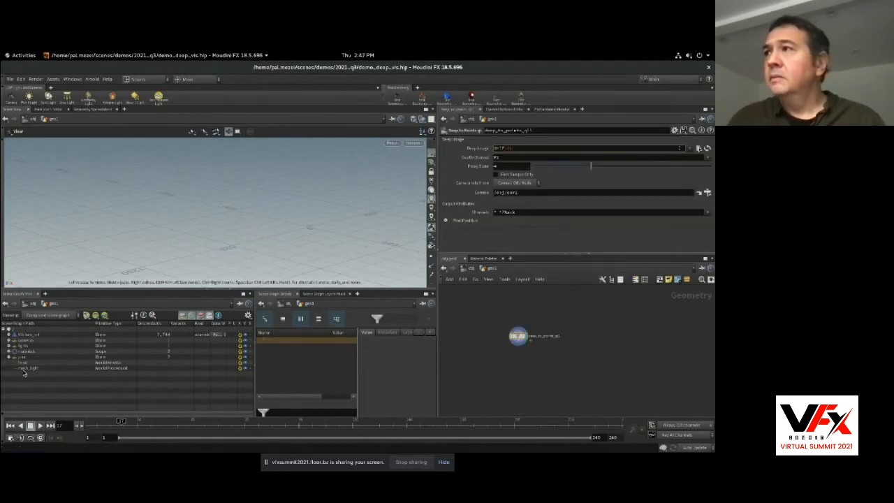
pyautogui.write('ender/renderxr')
pyautogui.press('Return')
# Set the Deep to Points node's camera to the imported LOP camera and inspect the point cloud.
pyautogui.click(707, 192)
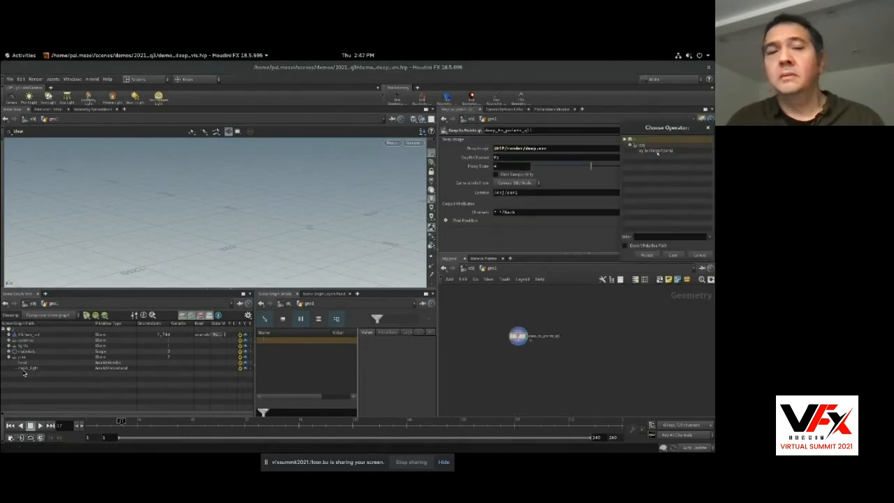
pyautogui.doubleClick(658, 152)
pyautogui.moveTo(328, 213); pyautogui.dragTo(364, 218)
pyautogui.scroll(4, 364, 218)
# Add an Attribute Rename node after Deep to Points and rename the point attribute C to Cd.
pyautogui.press('Tab')
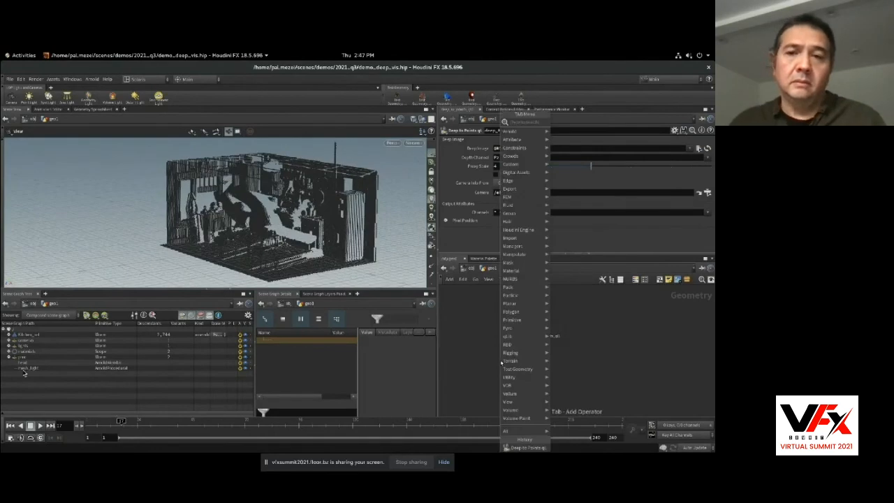
pyautogui.write('null')
pyautogui.press('Return')
pyautogui.click(519, 363)
pyautogui.click(526, 361)
pyautogui.click(541, 160)
pyautogui.write('C')
pyautogui.press('Tab')
pyautogui.write('Cd')
pyautogui.press('Return')
pyautogui.moveTo(279, 210); pyautogui.dragTo(395, 171)
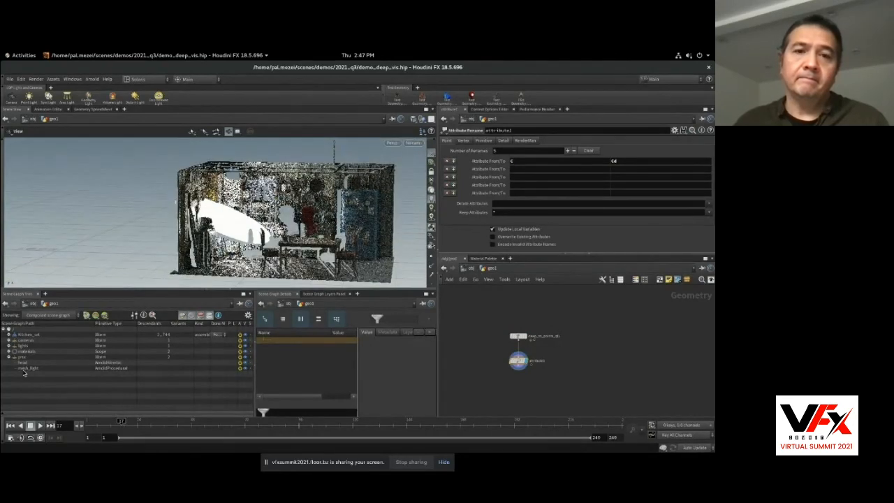
pyautogui.moveTo(359, 427)
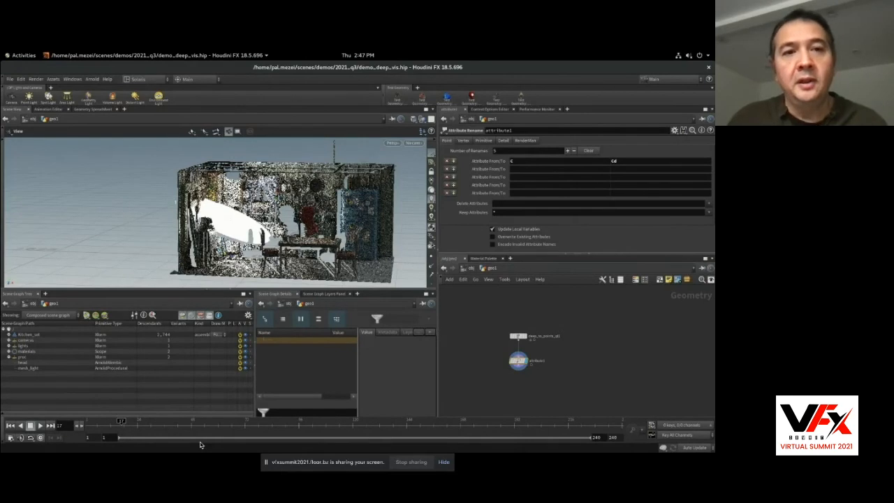
pyautogui.press('Right')
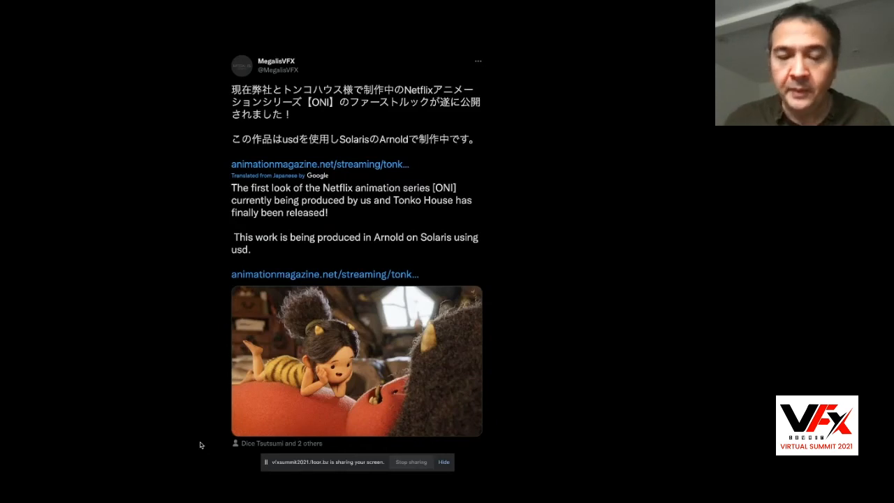
pyautogui.press('Right')
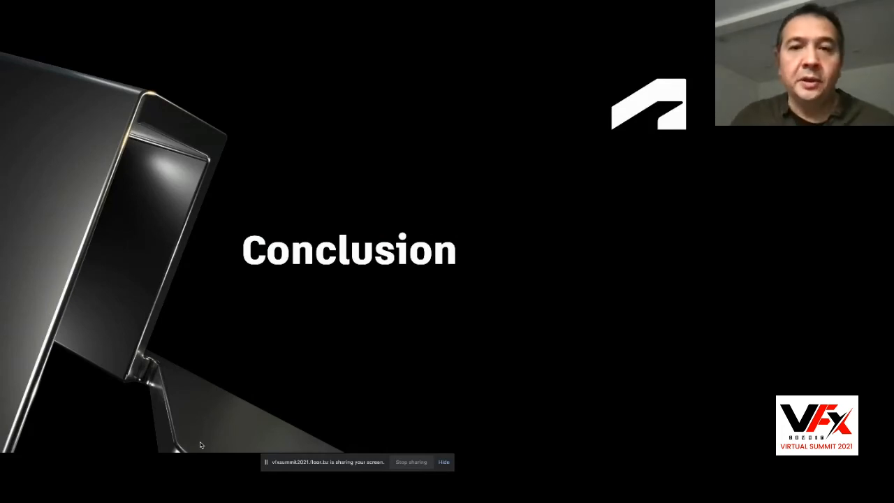
pyautogui.press('Right')
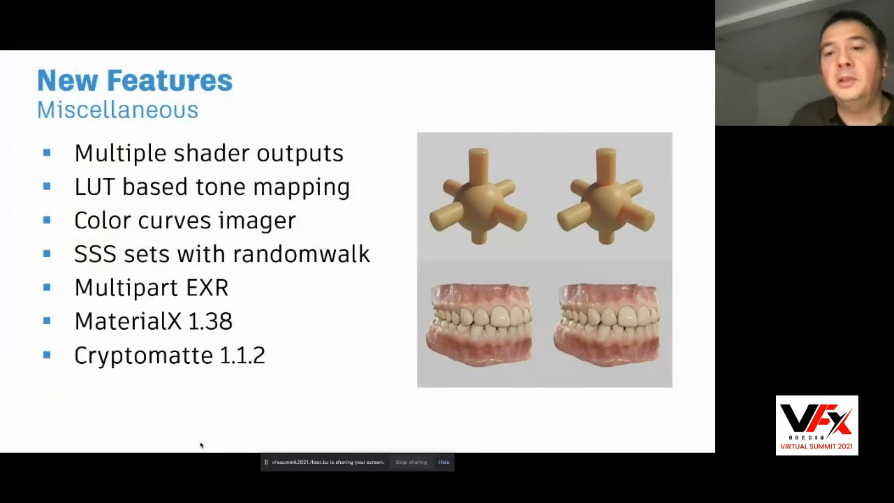